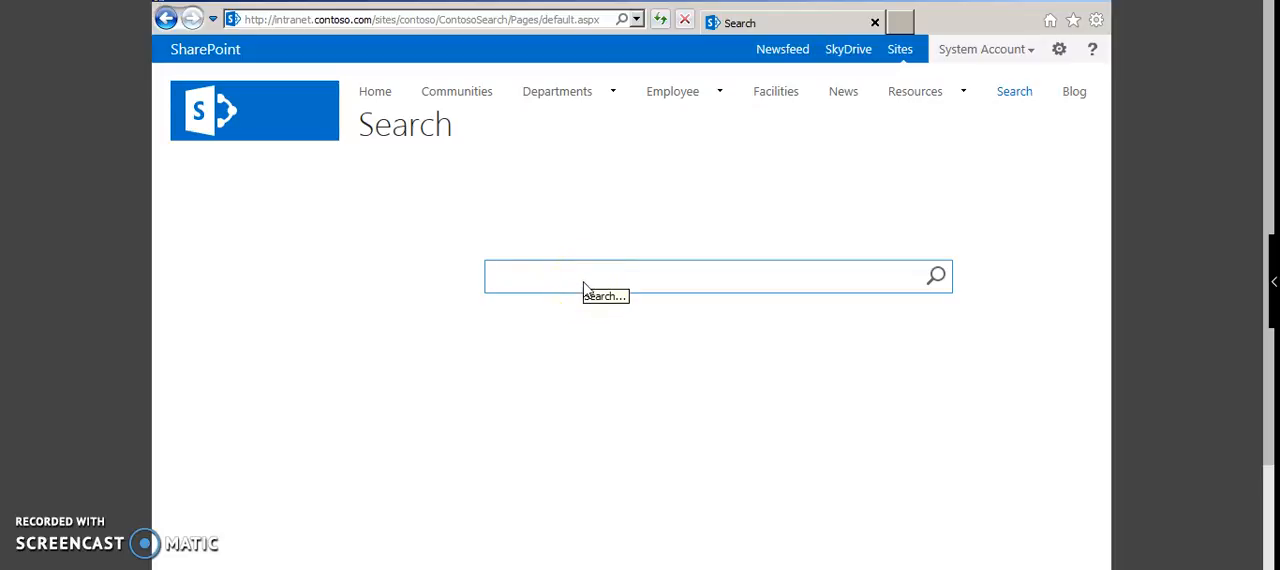
# Step: Search the Contoso intranet search center for a person's first name
pyautogui.write('lalitha')
pyautogui.press('Return')
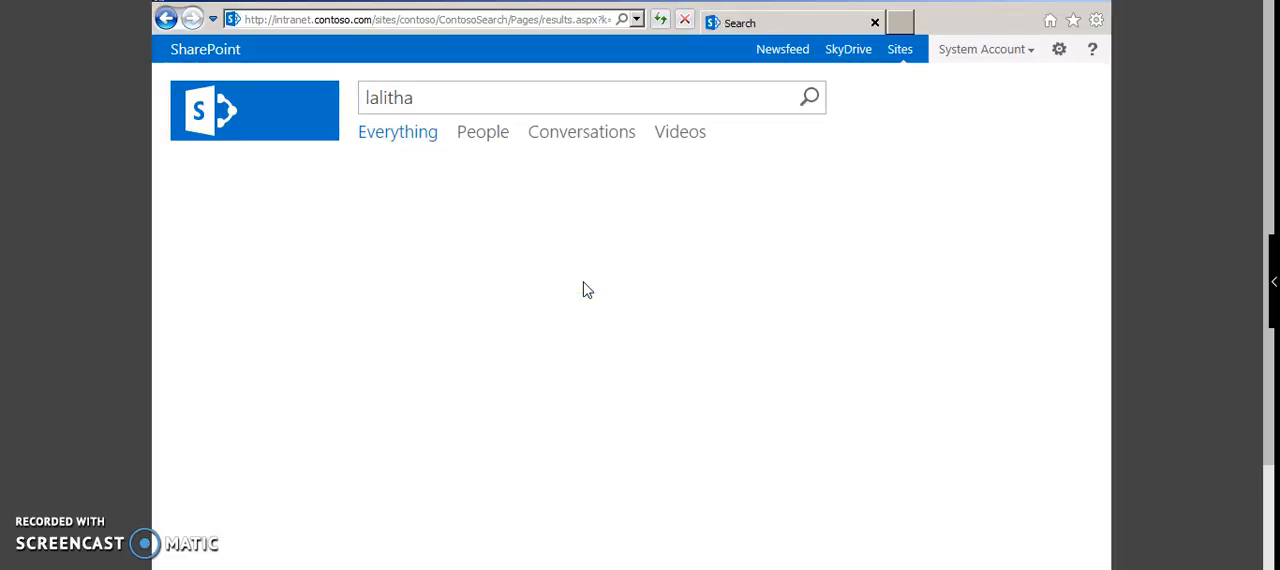
pyautogui.click(477, 195)
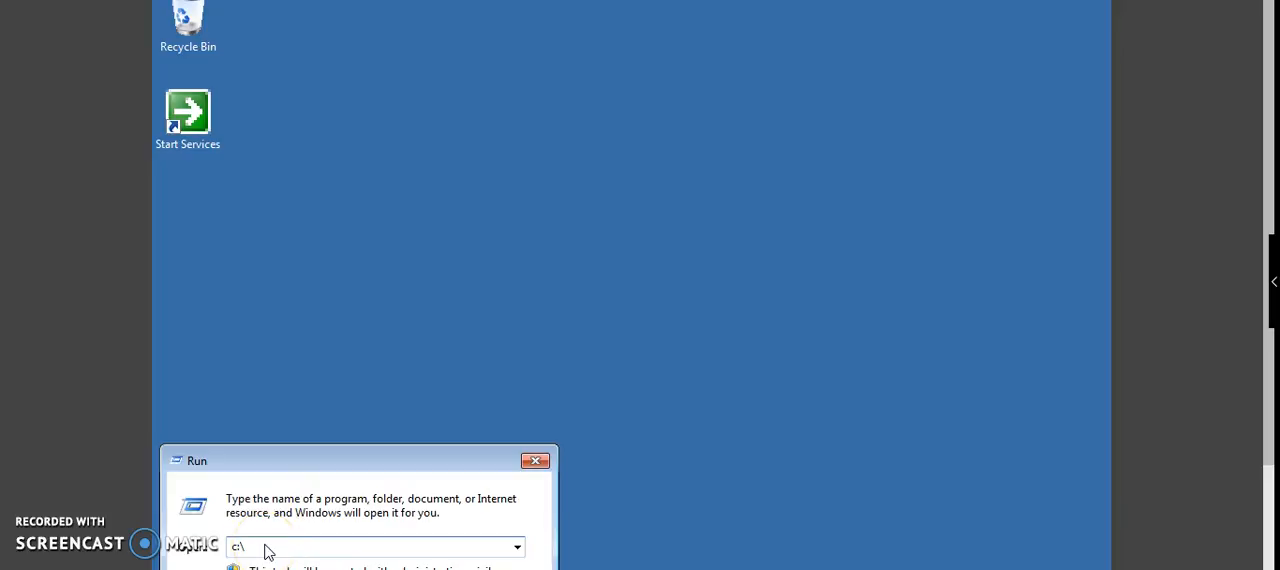
# Step: Try to open the folder c:\searchfolder with the Windows Run dialog
pyautogui.write('s')
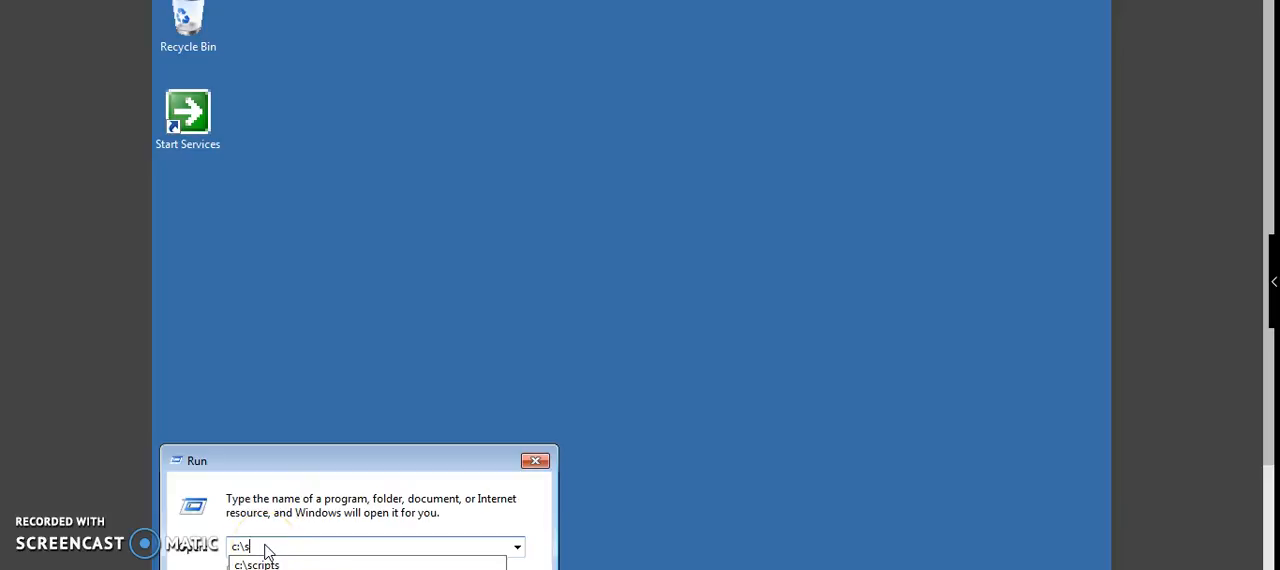
pyautogui.write('earchfolder')
pyautogui.press('Return')
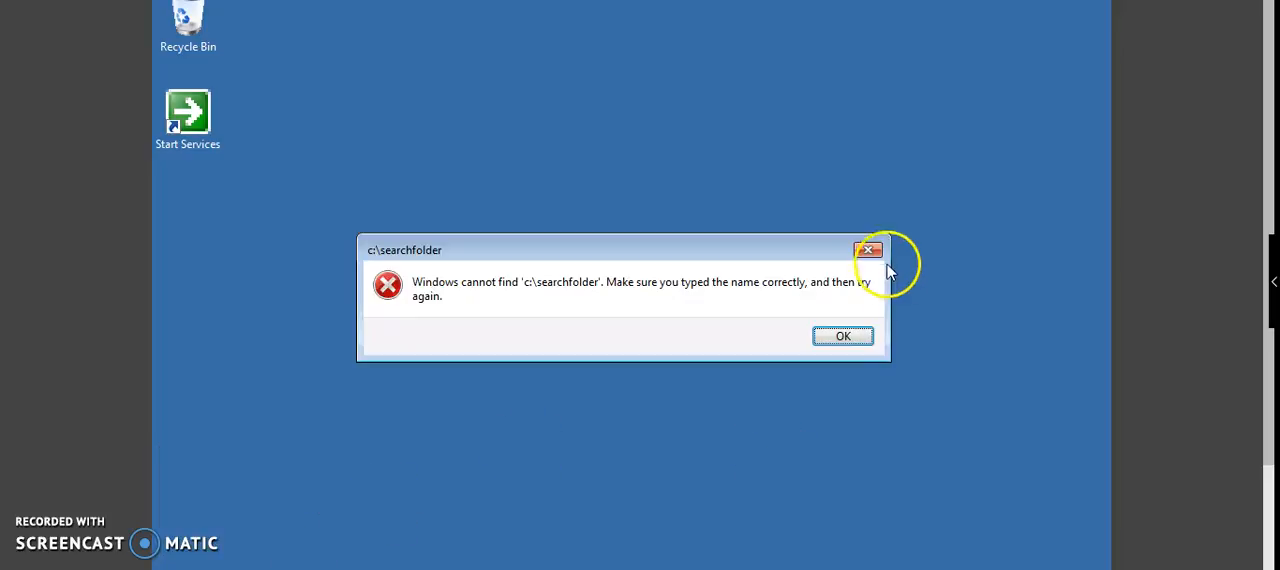
pyautogui.click(846, 336)
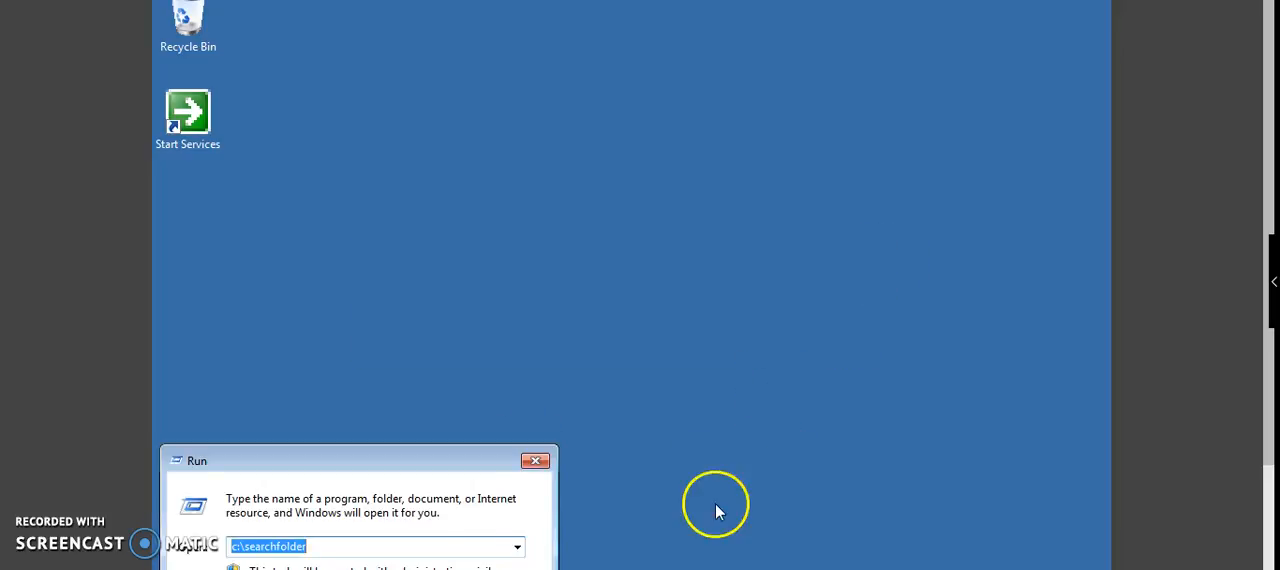
# Step: Shorten the path in the Run dialog to c:\ and open the C: drive in Windows Explorer
pyautogui.click(354, 550)
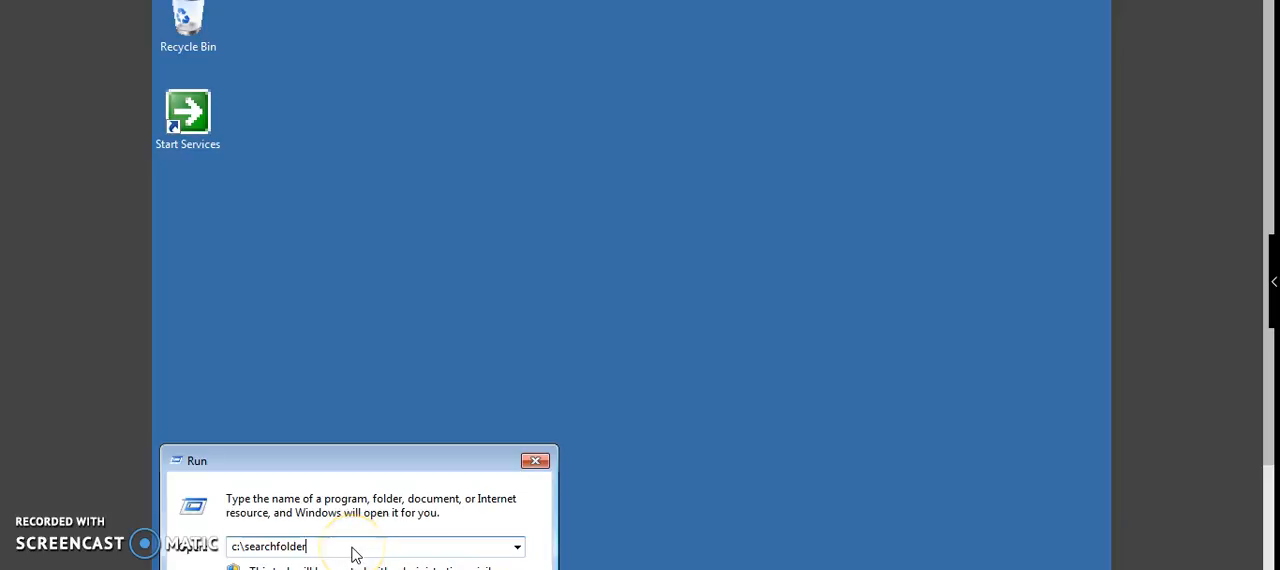
pyautogui.press('BackSpace')
pyautogui.press('BackSpace')
pyautogui.press('BackSpace')
pyautogui.press('BackSpace')
pyautogui.press('BackSpace')
pyautogui.press('BackSpace')
pyautogui.press('BackSpace')
pyautogui.press('BackSpace')
pyautogui.press('BackSpace')
pyautogui.press('Return')
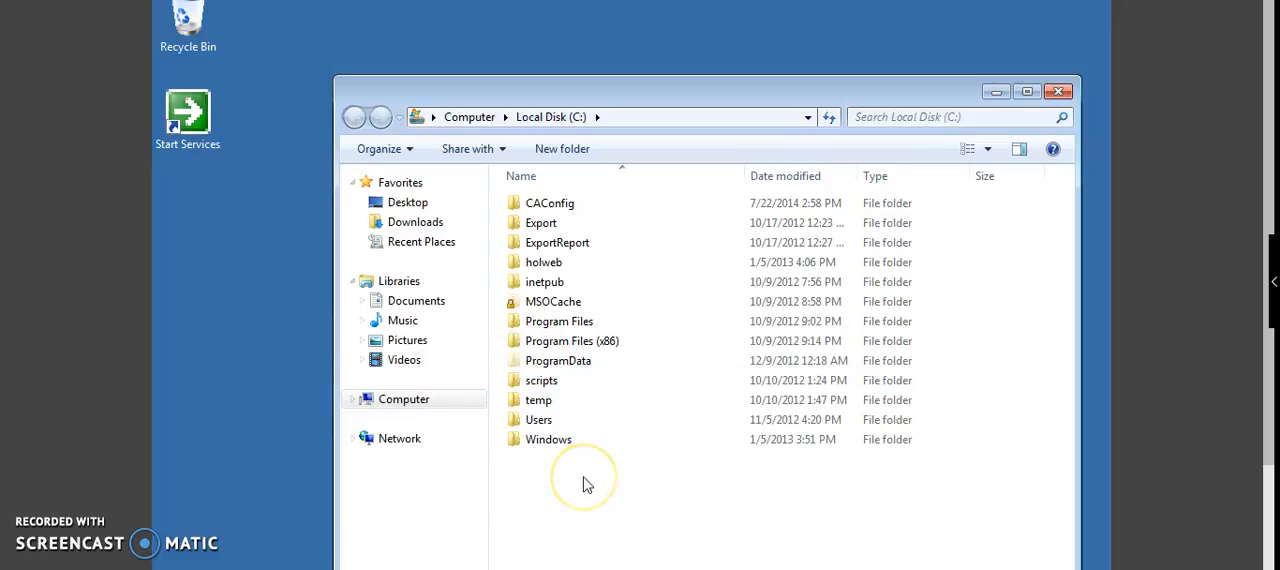
# Step: Create a new folder named searchfolder in the root of Local Disk (C:)
pyautogui.rightClick(587, 482)
pyautogui.moveTo(620, 442)
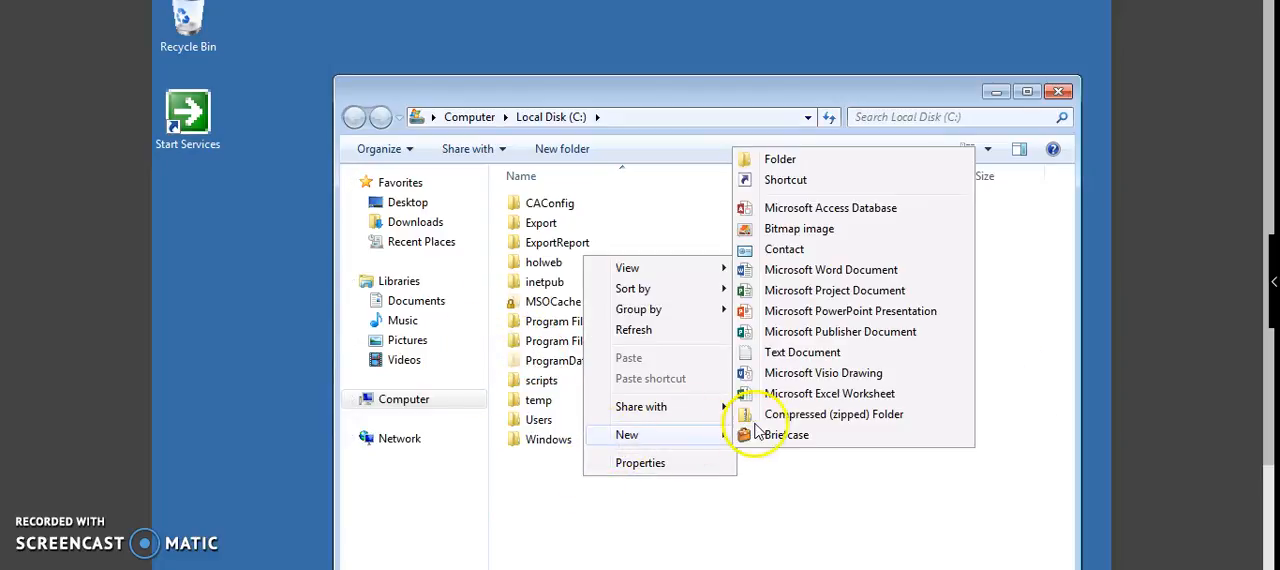
pyautogui.click(788, 161)
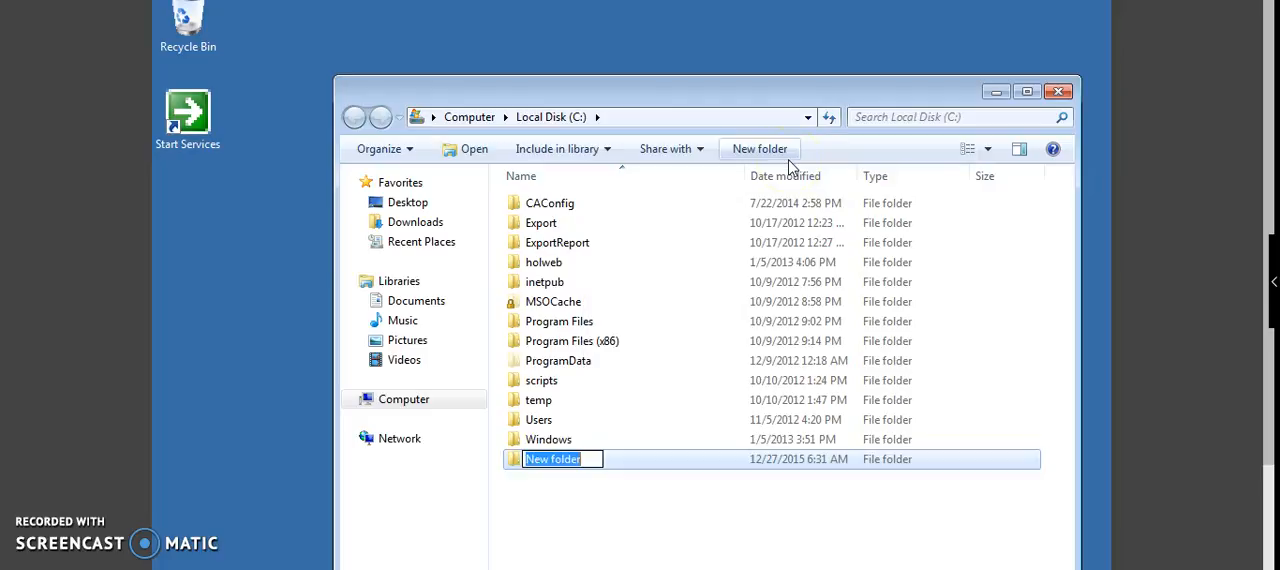
pyautogui.write('searc')
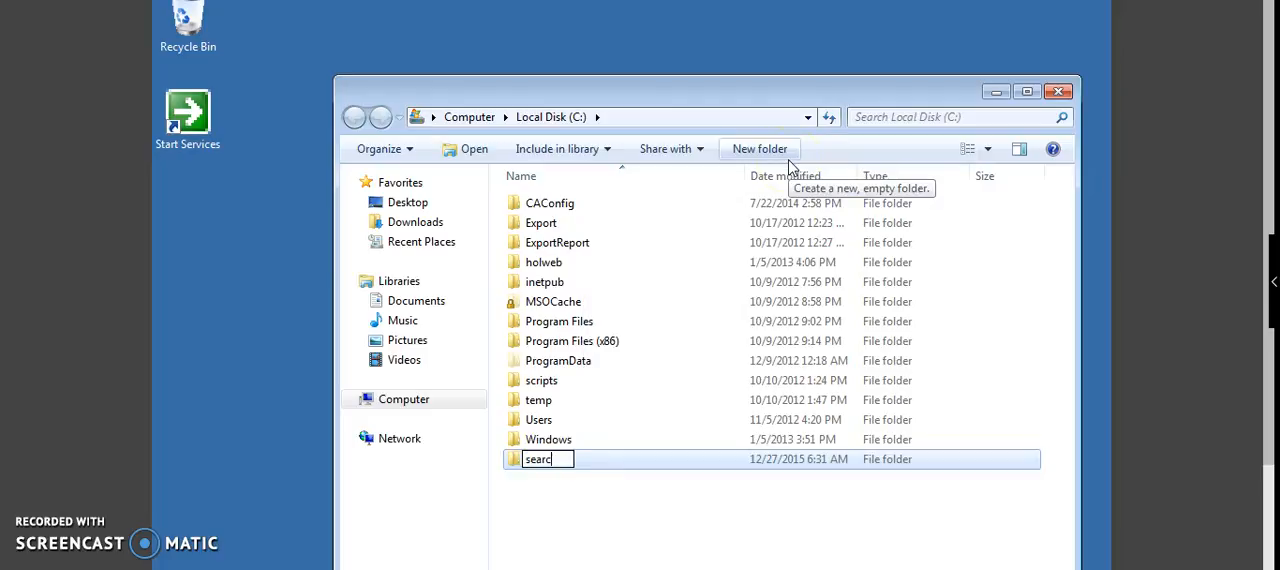
pyautogui.write('hfolder')
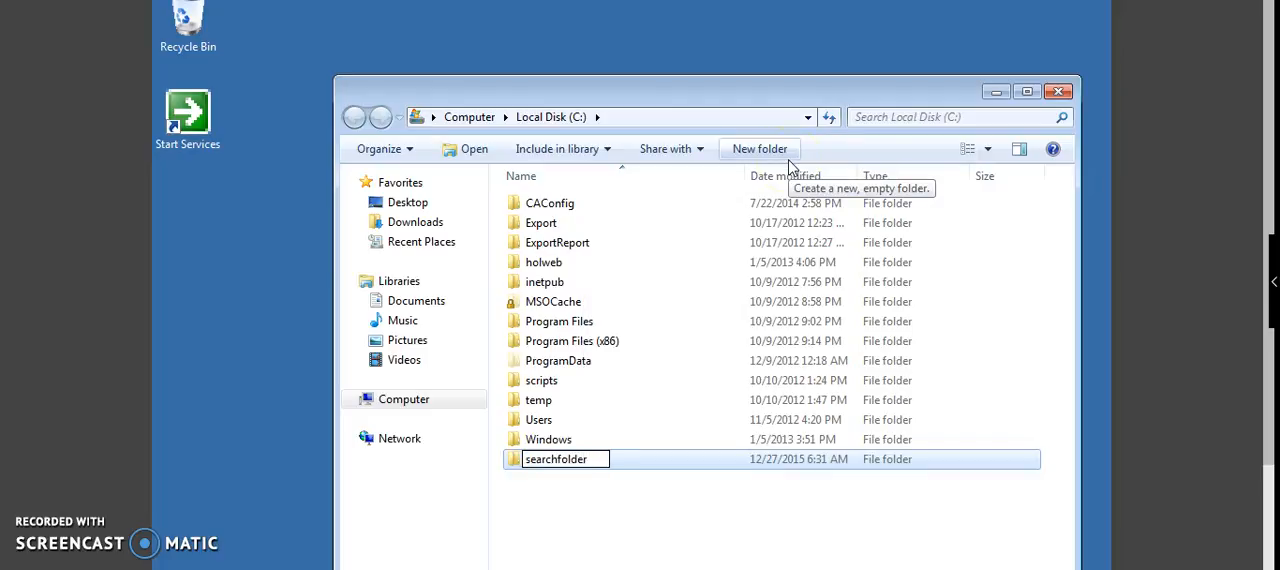
pyautogui.press('Return')
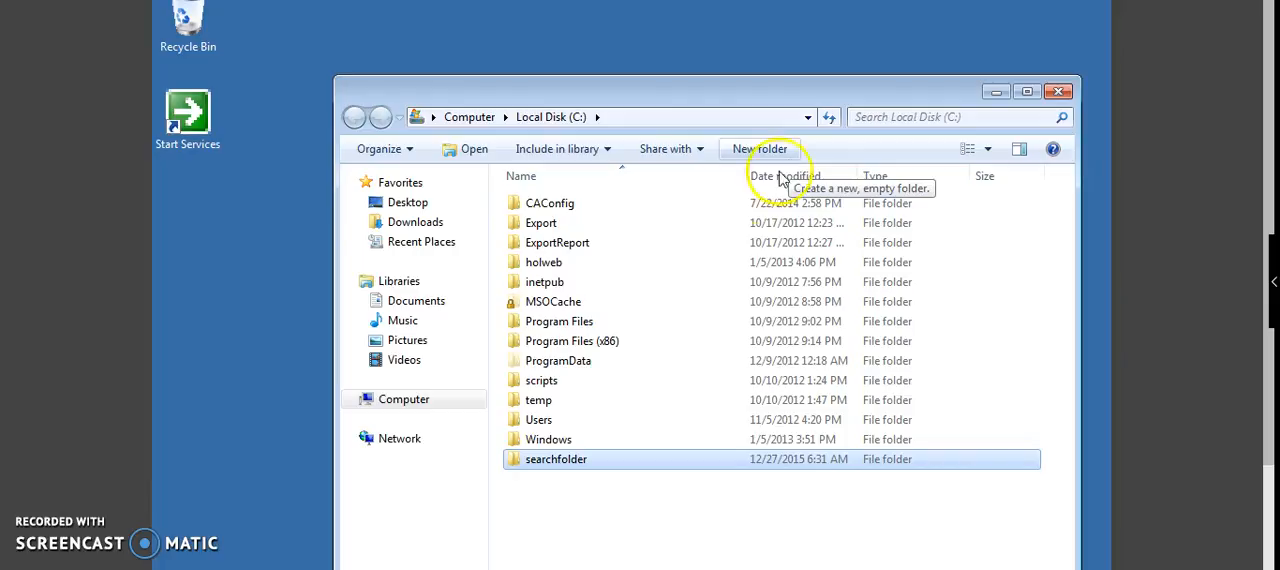
# Step: Open the File Sharing settings for choosing people from the properties of searchfolder
pyautogui.rightClick(558, 463)
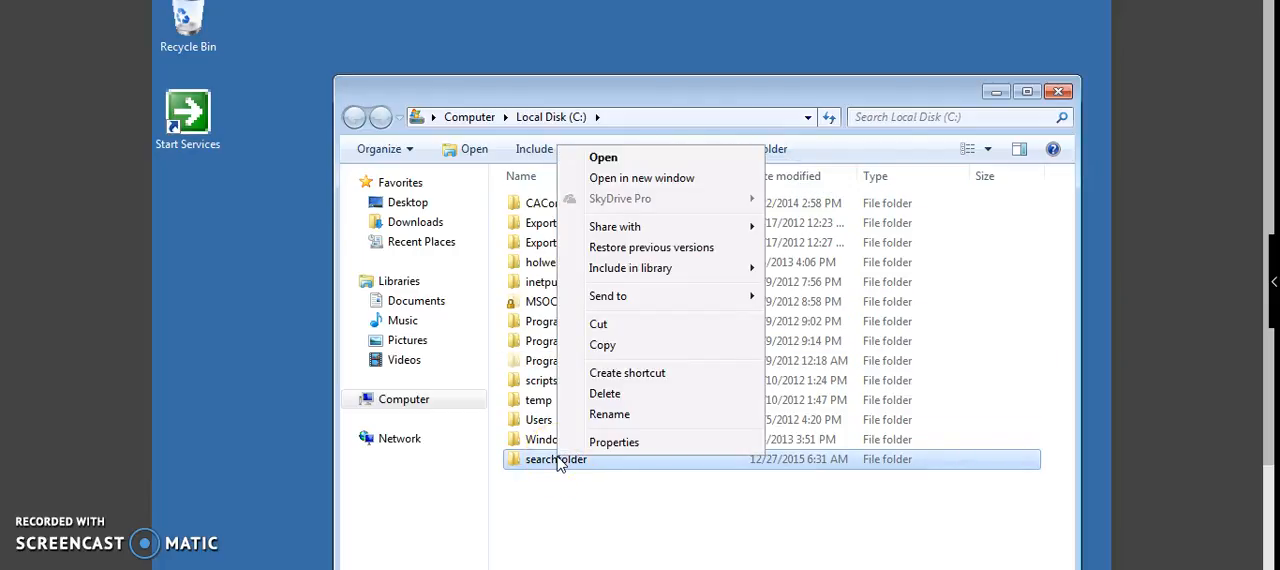
pyautogui.click(583, 448)
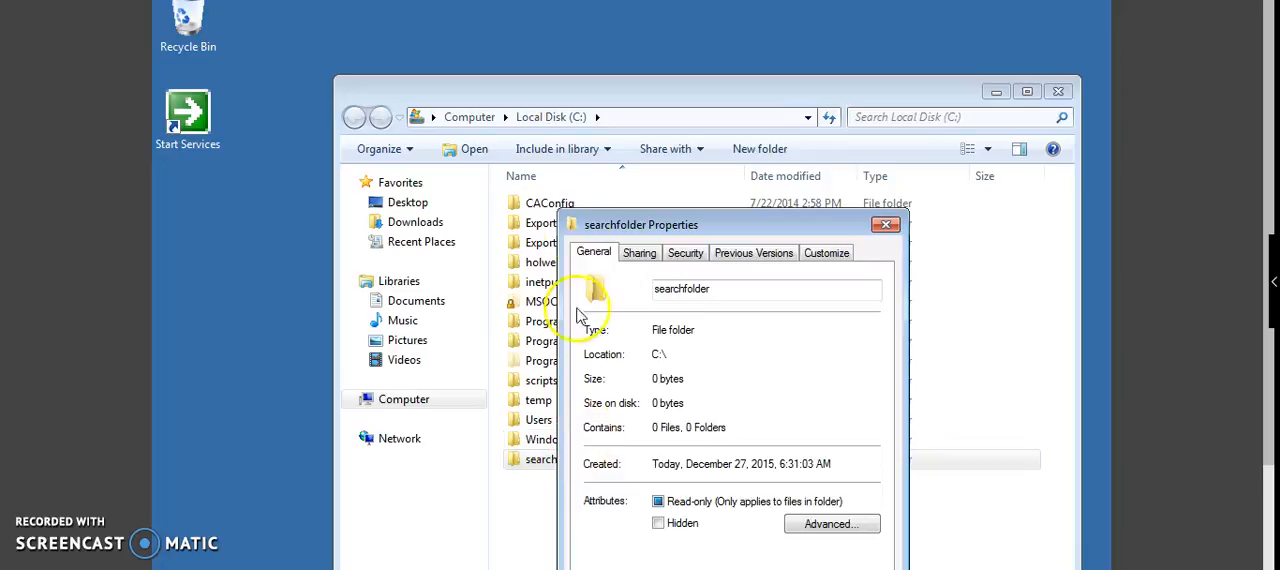
pyautogui.click(639, 256)
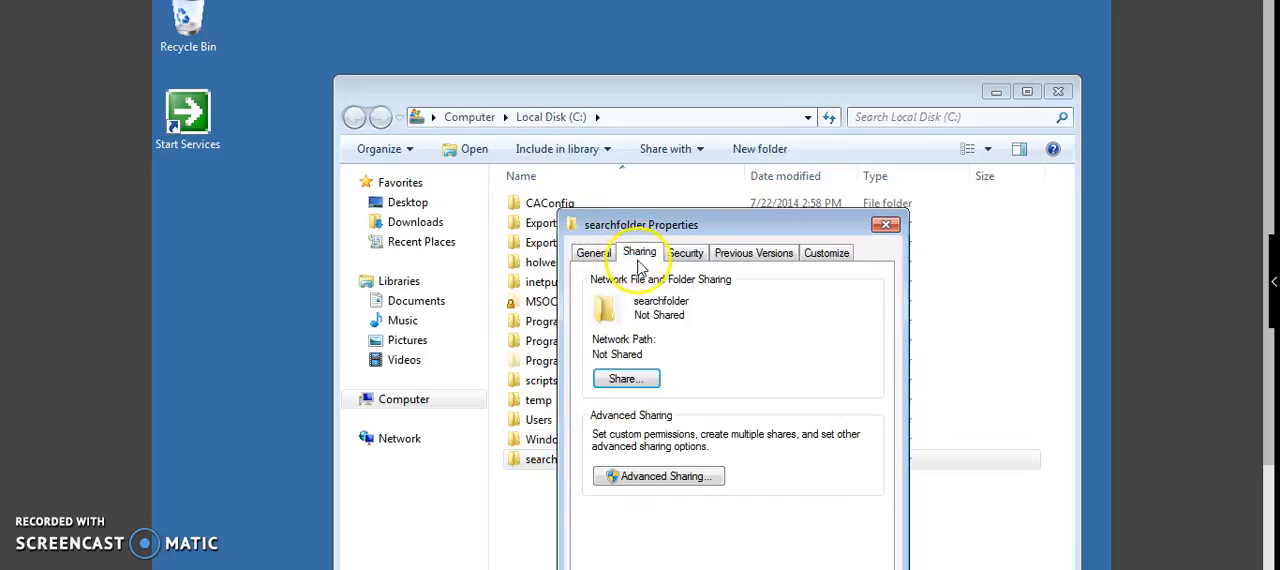
pyautogui.click(612, 379)
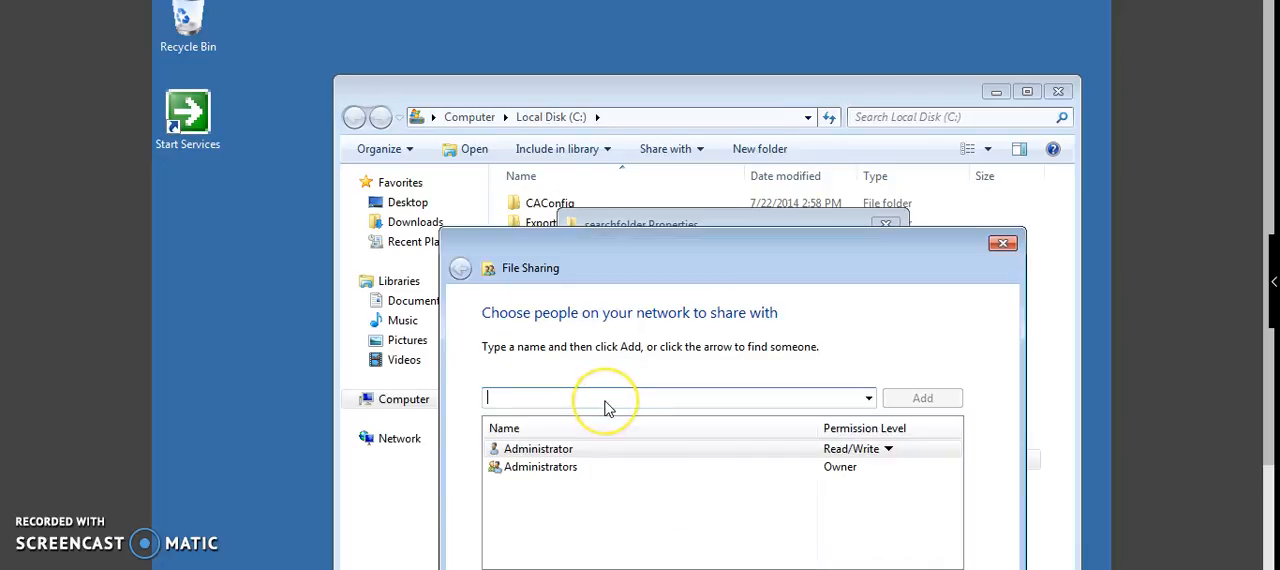
# Step: Try to add searchfolder as a name to share the folder with
pyautogui.write('searc')
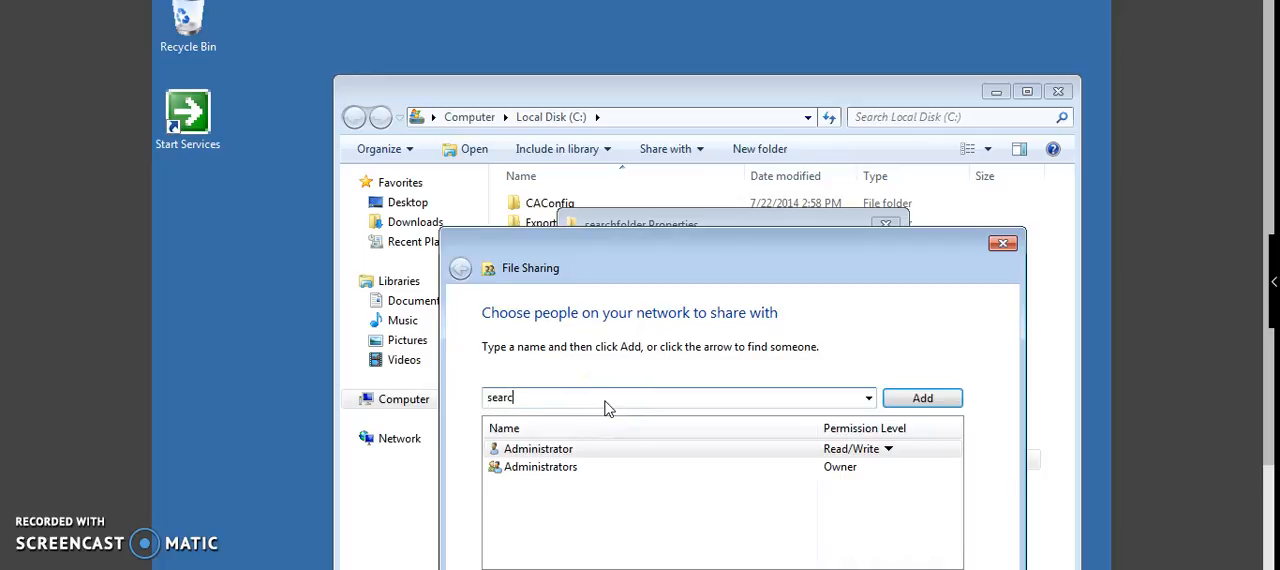
pyautogui.write('hfolder')
pyautogui.press('Return')
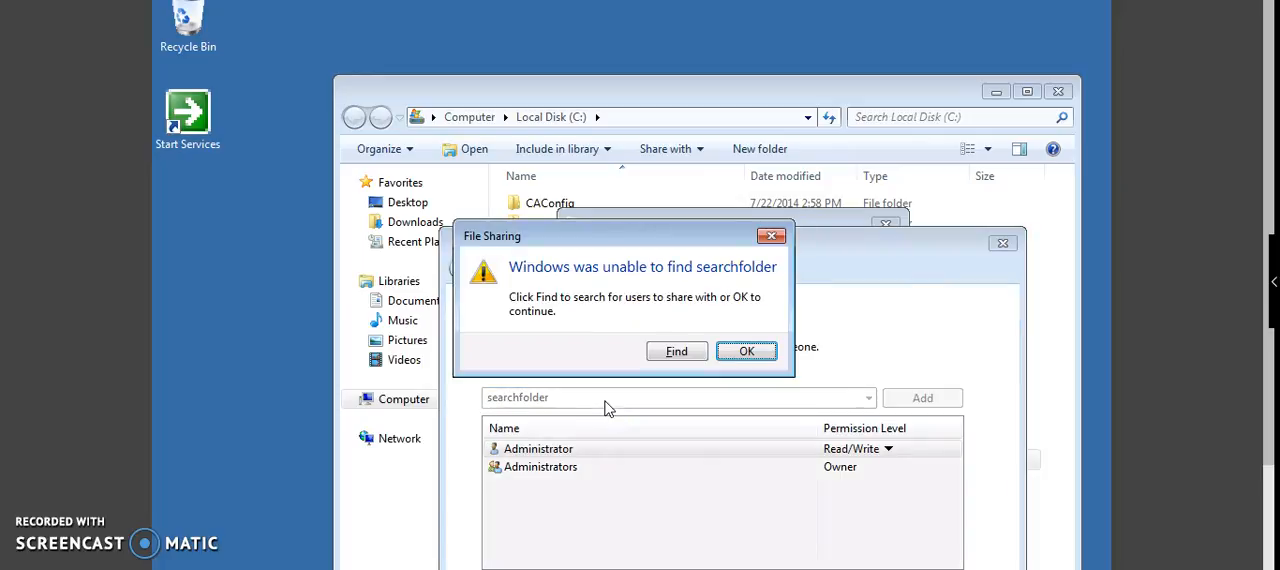
# Step: Find the name Everyone in the Contoso.com location and add it to the folder's sharing list
pyautogui.click(668, 352)
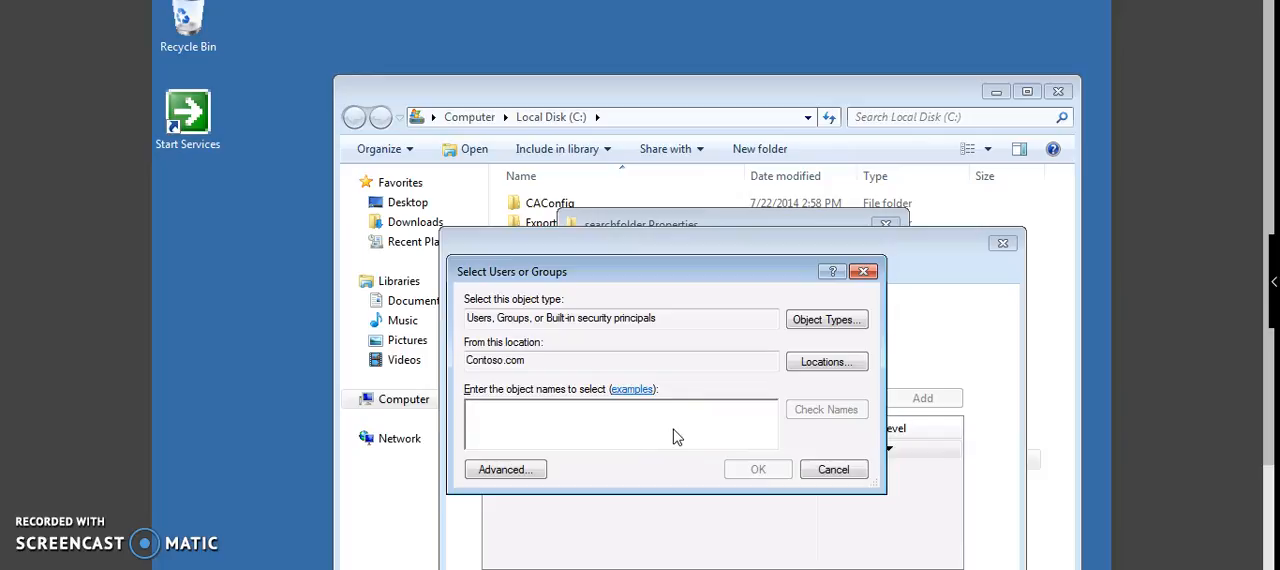
pyautogui.write('contos')
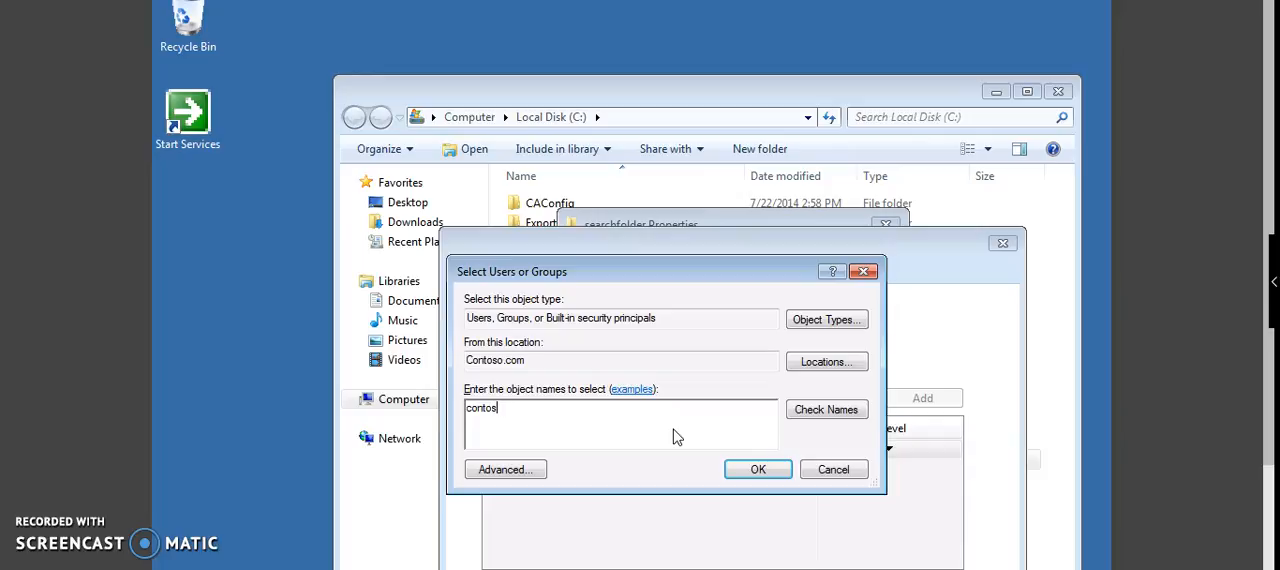
pyautogui.press('BackSpace')
pyautogui.press('BackSpace')
pyautogui.press('BackSpace')
pyautogui.press('BackSpace')
pyautogui.press('BackSpace')
pyautogui.press('BackSpace')
pyautogui.write('E')
pyautogui.click(802, 418)
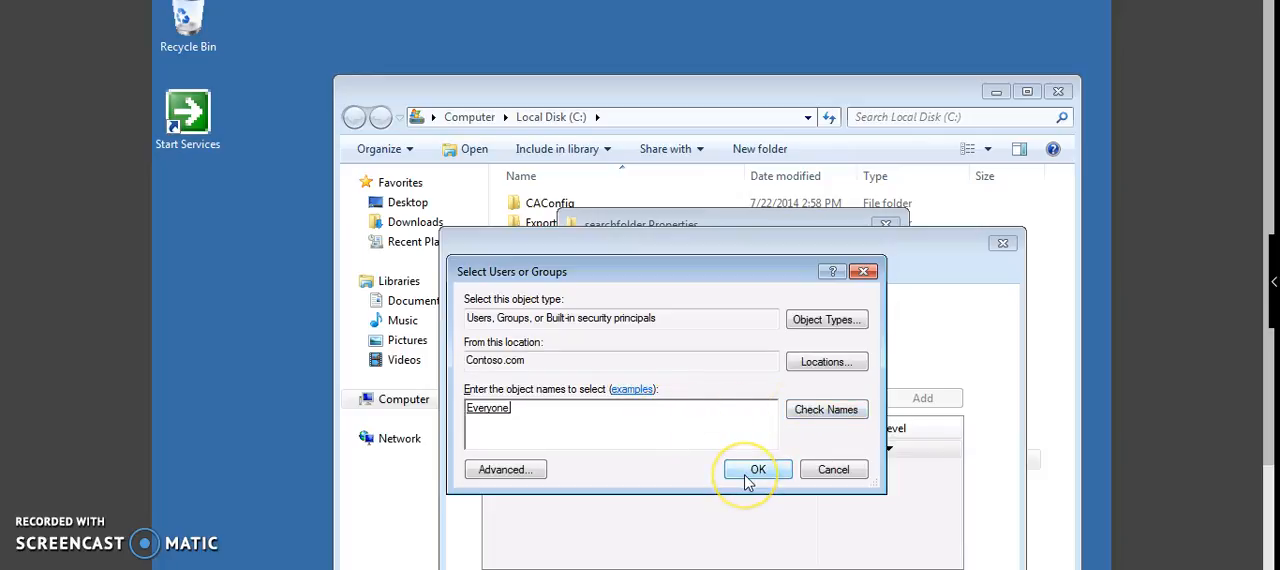
pyautogui.click(749, 470)
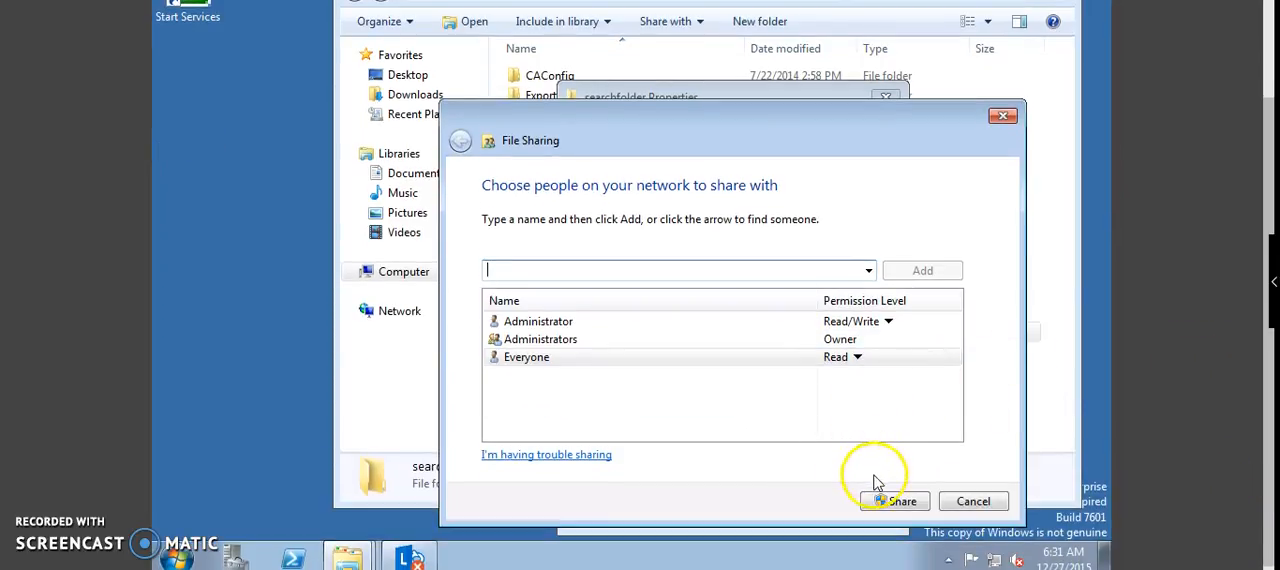
# Step: Share the folder and select its network path \\W15-DC\searchfolder in the folder properties before closing them
pyautogui.click(878, 501)
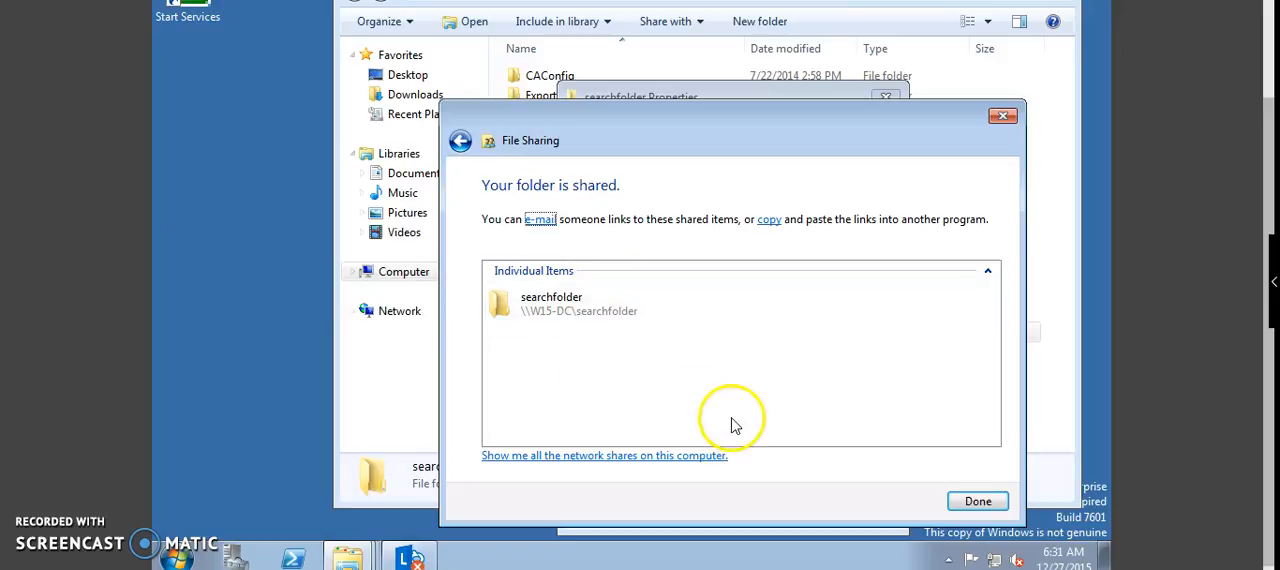
pyautogui.click(975, 505)
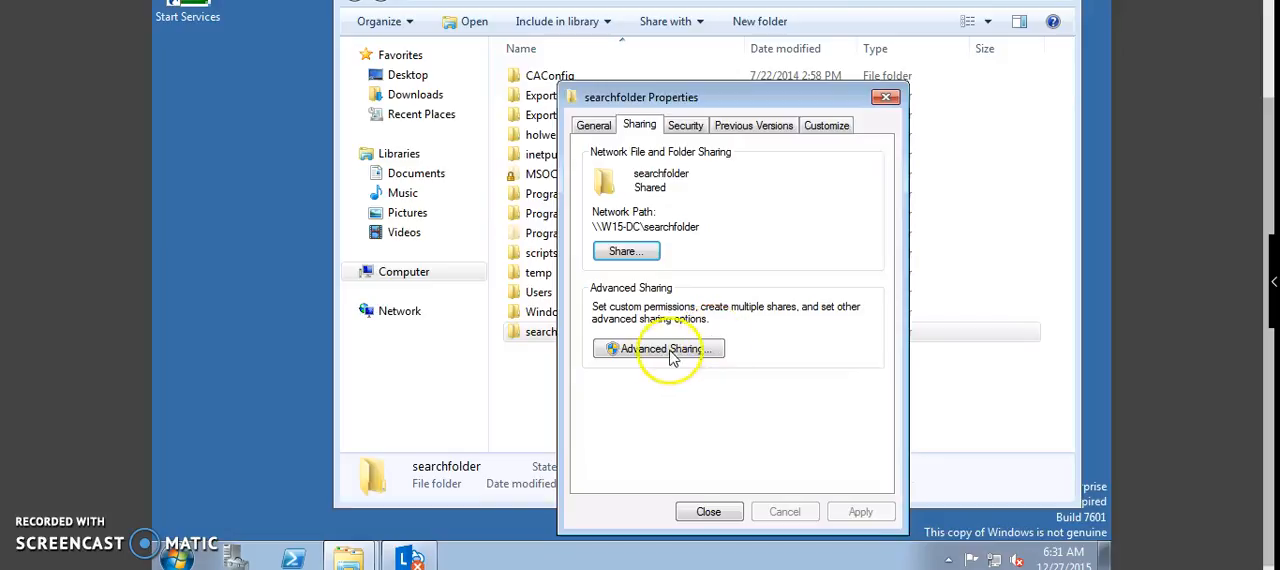
pyautogui.moveTo(701, 227); pyautogui.dragTo(590, 231)
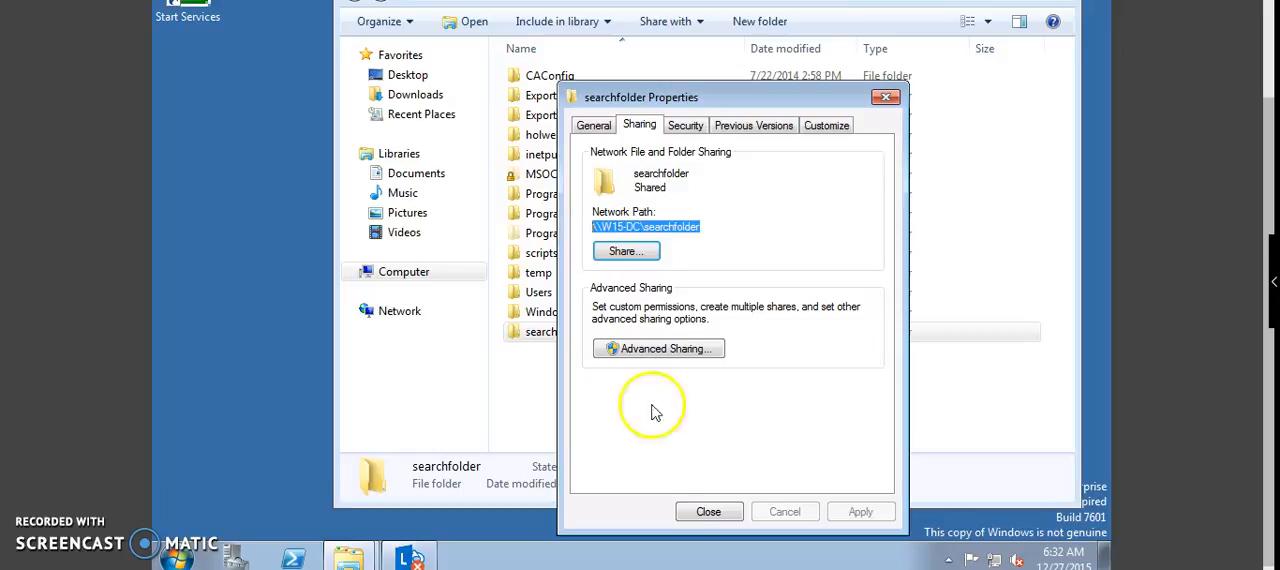
pyautogui.click(708, 512)
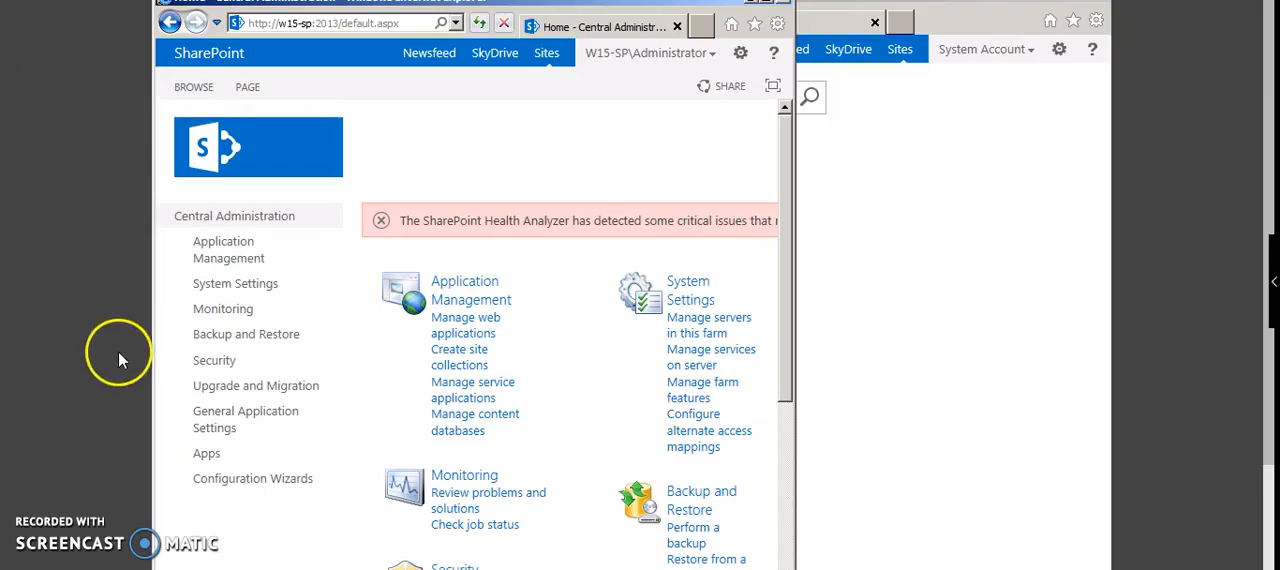
# Step: In SharePoint Central Administration, open the Content Sources page of the Search Service Application through Farm Search Administration
pyautogui.click(245, 418)
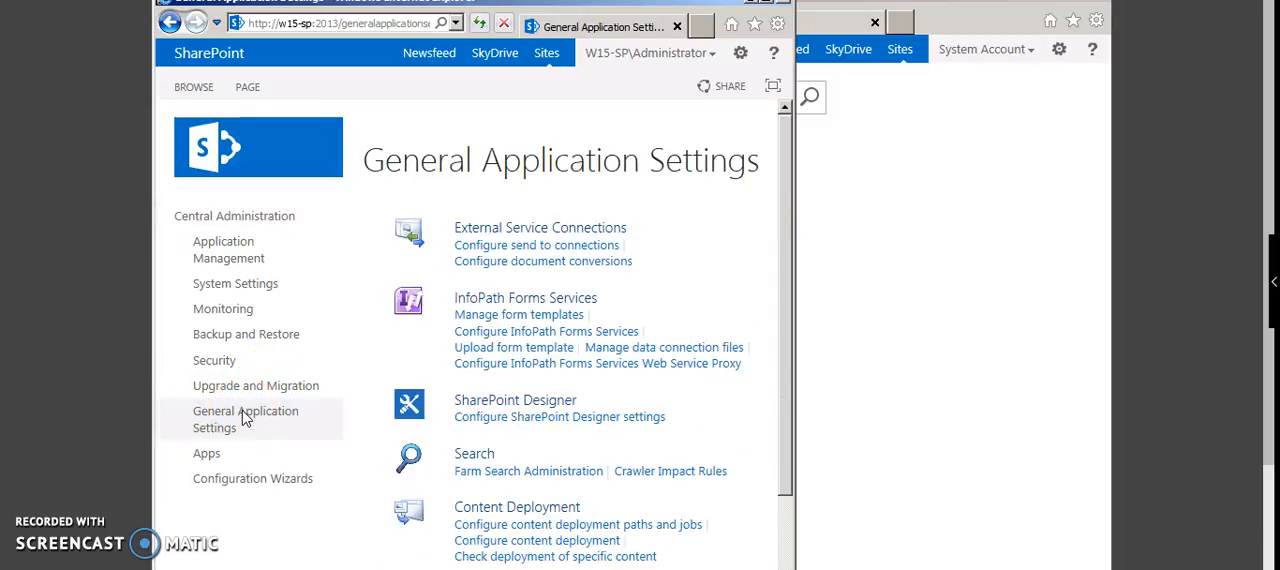
pyautogui.click(500, 472)
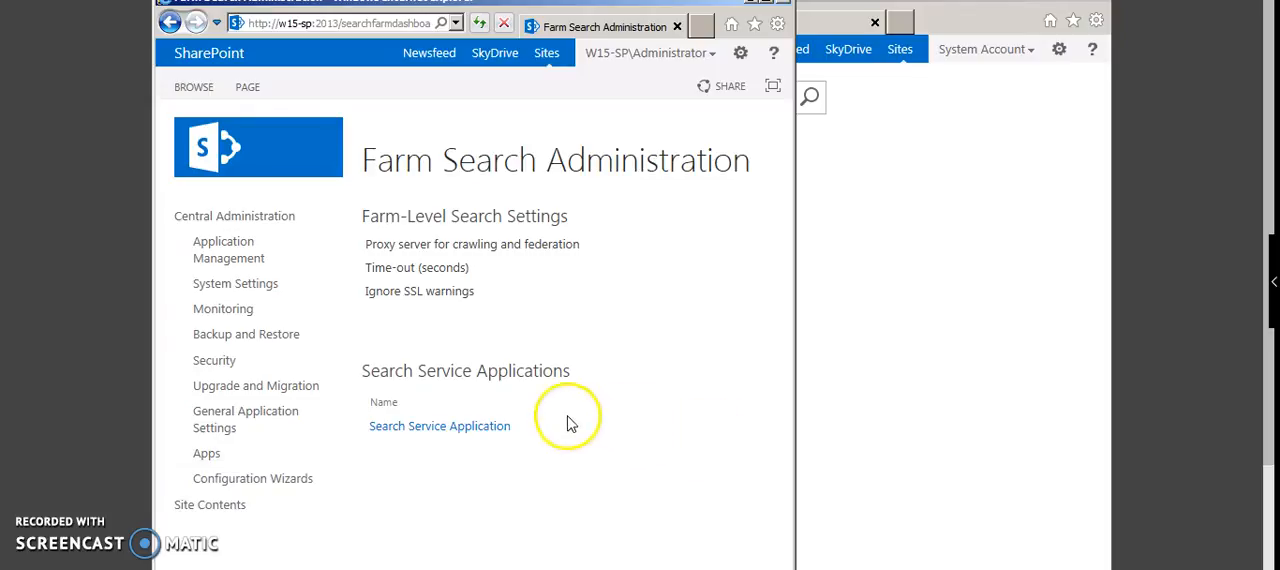
pyautogui.click(499, 427)
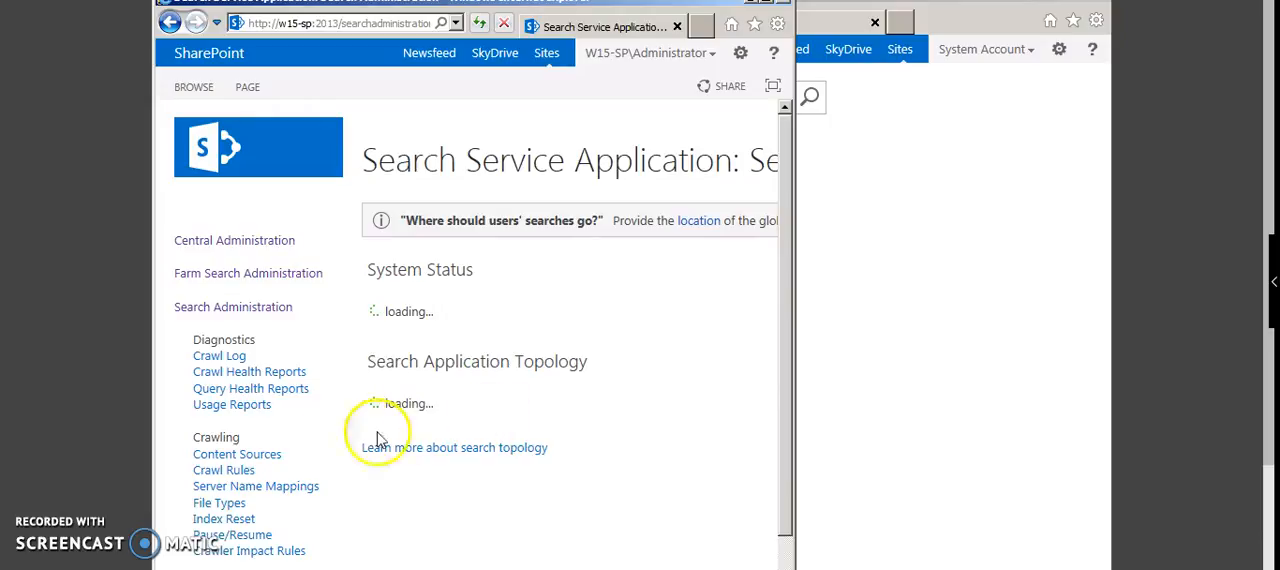
pyautogui.click(275, 460)
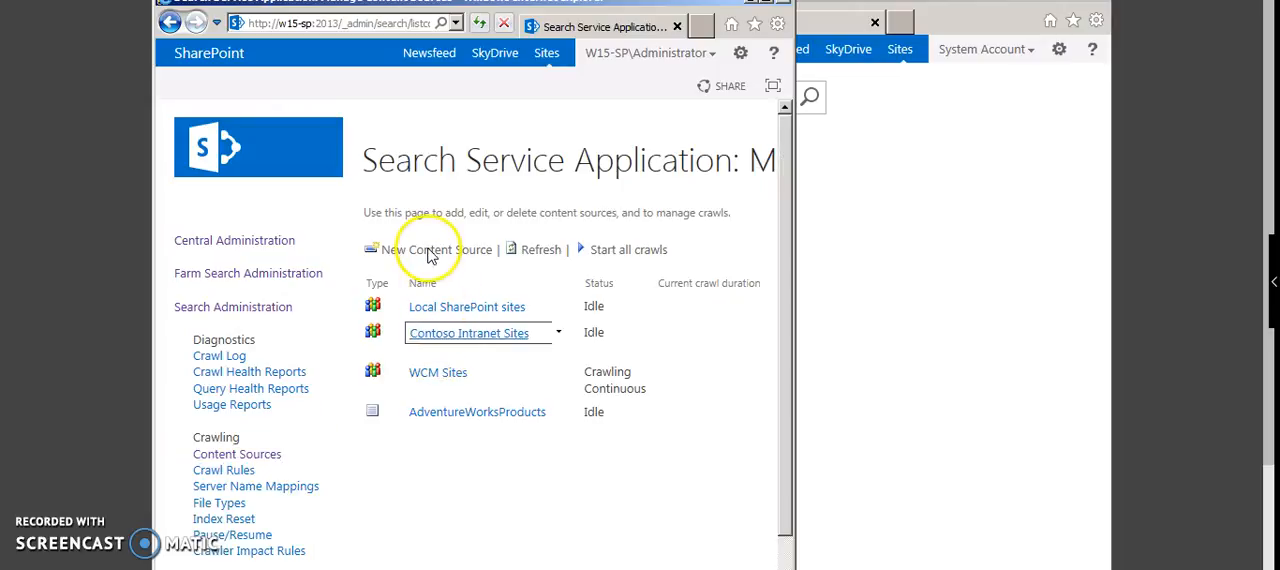
# Step: Start a new content source named SampleFolder with File Shares as the content type
pyautogui.click(430, 255)
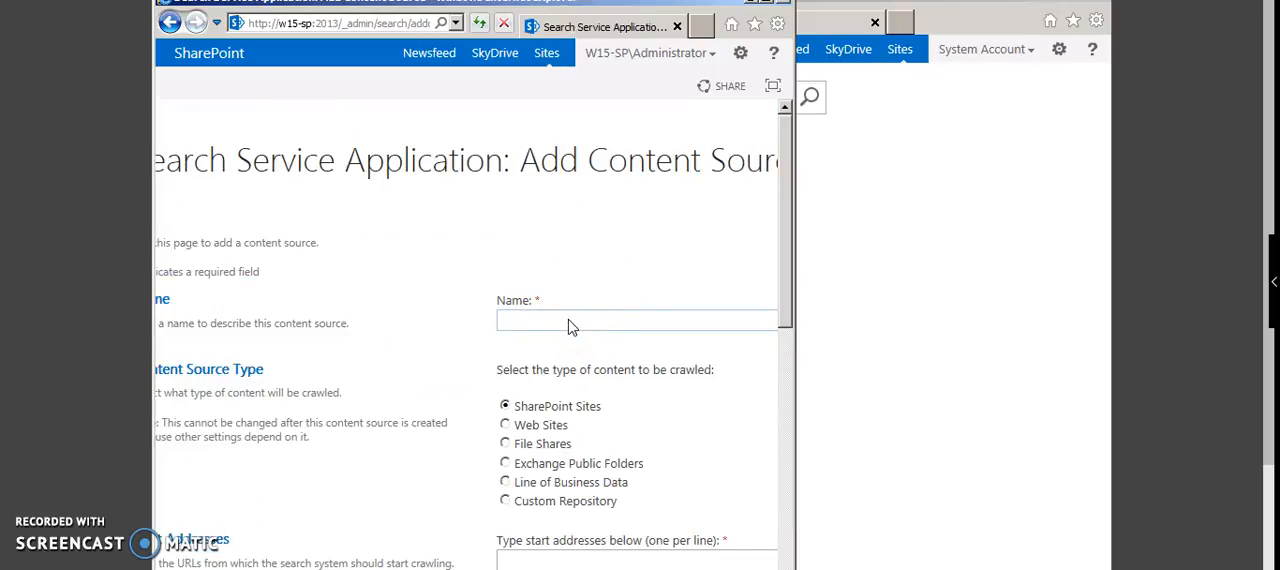
pyautogui.write('SampleFolder')
pyautogui.click(506, 445)
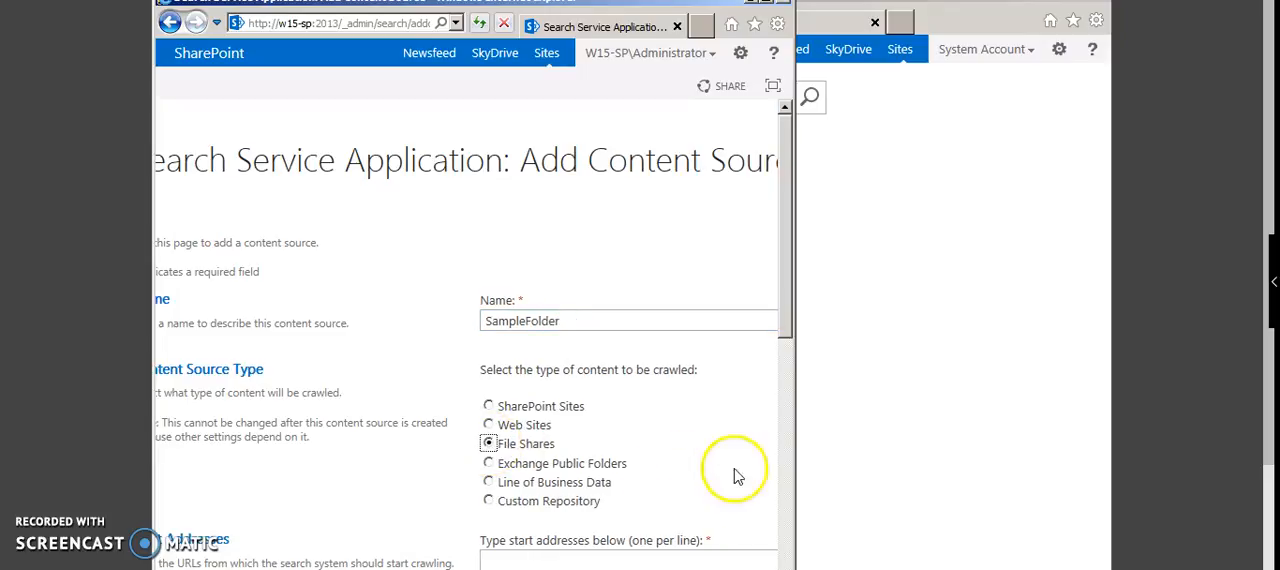
# Step: Enter \\w15-dc\searchfolder as the start address of the new content source
pyautogui.click(787, 493)
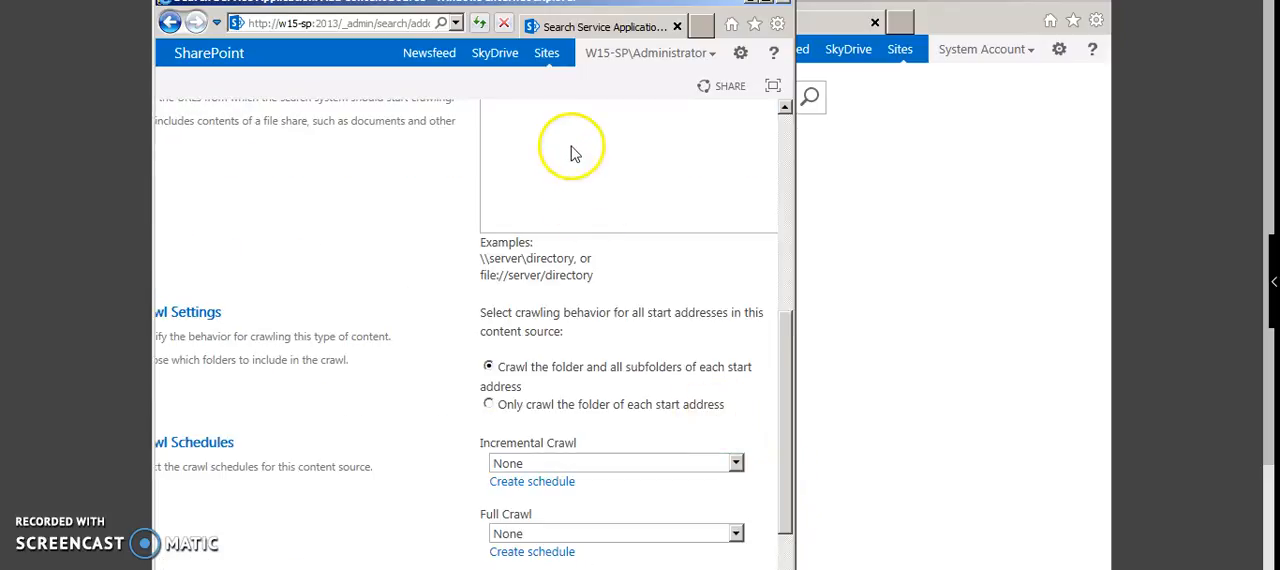
pyautogui.click(634, 146)
pyautogui.hotkey('ctrl', 'v')
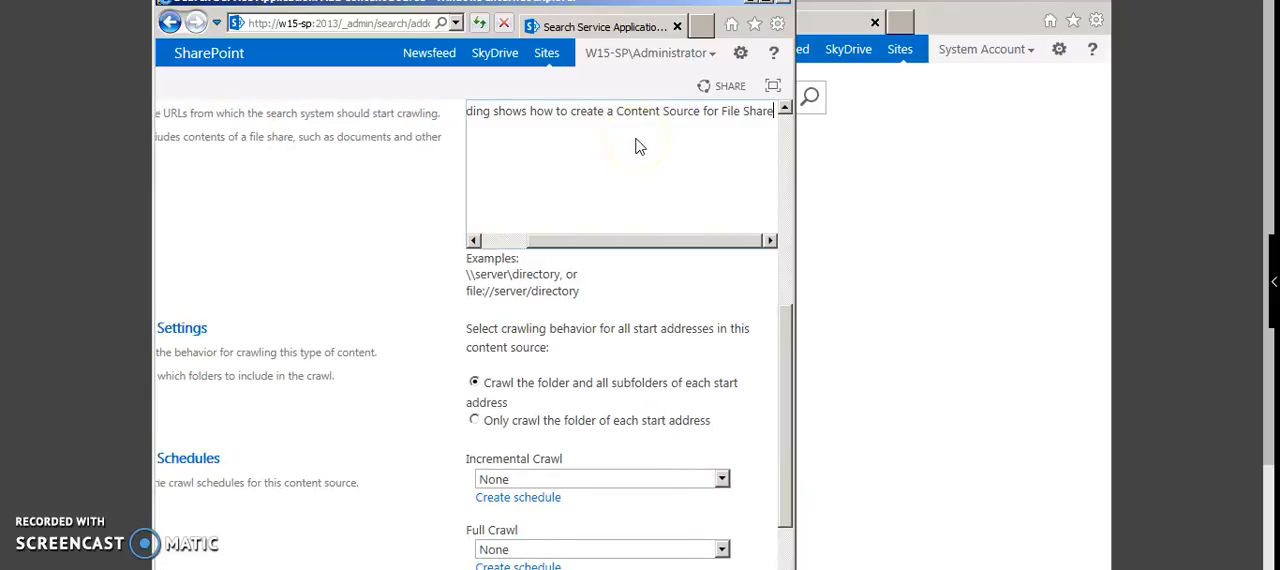
pyautogui.hotkey('ctrl', 'z')
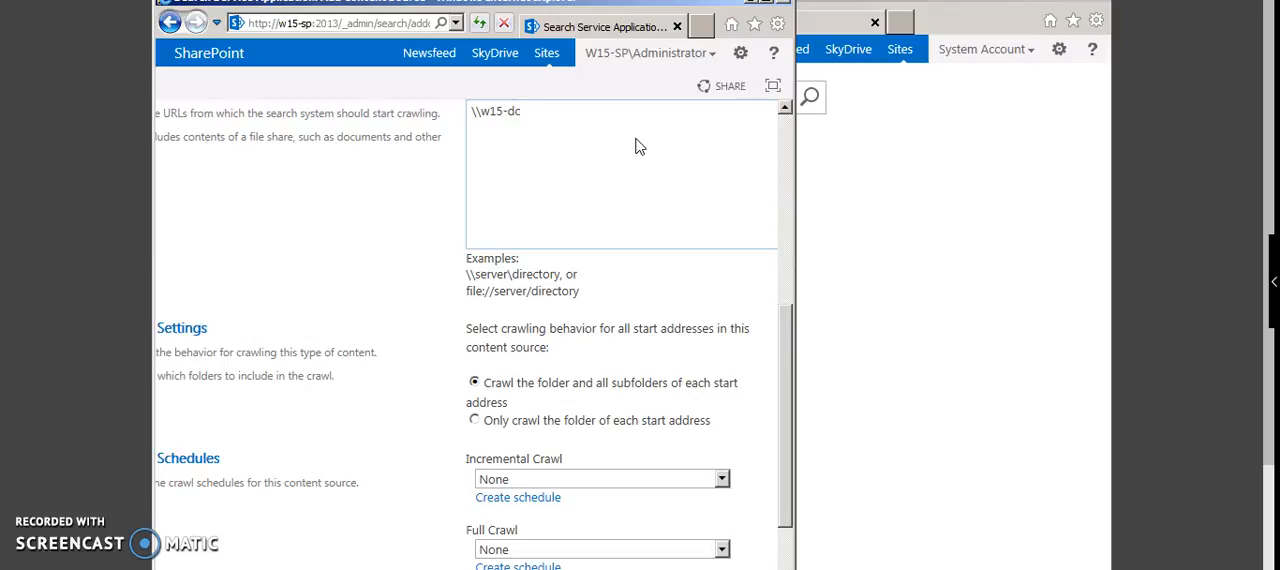
pyautogui.write('chfolder')
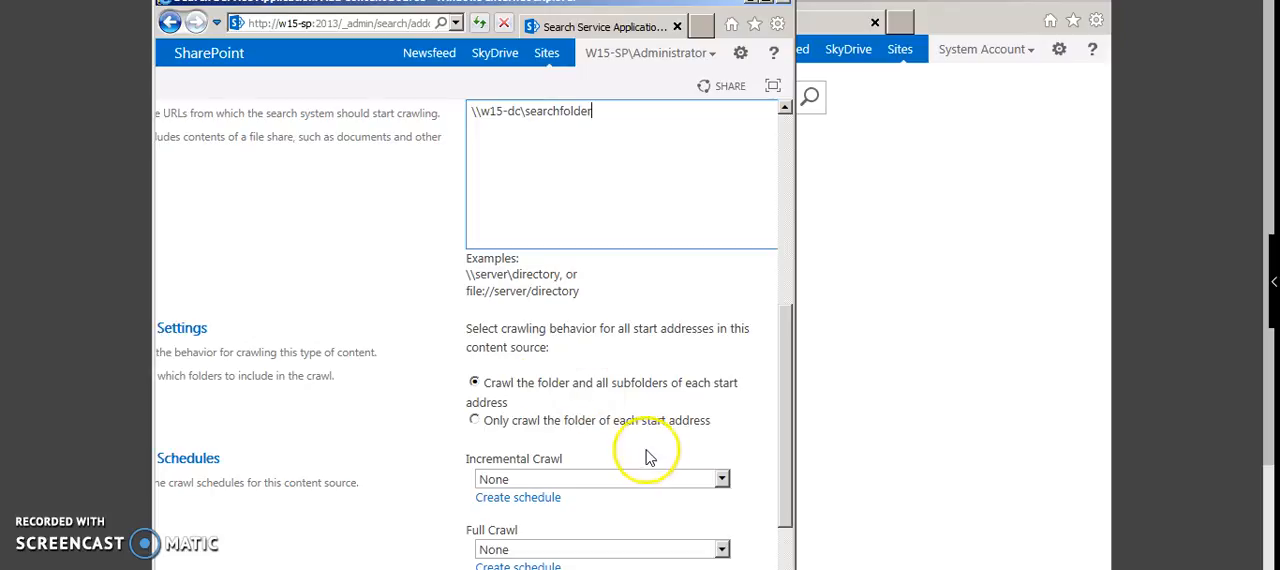
# Step: Keep the incremental and full crawl schedules at None and save the SampleFolder content source
pyautogui.click(787, 553)
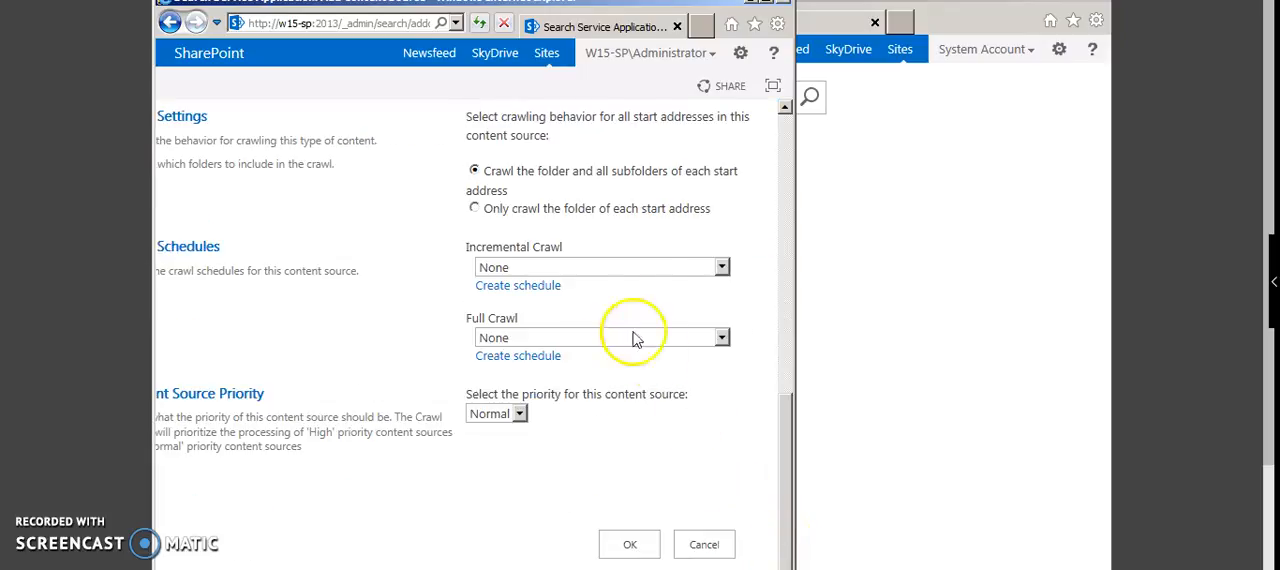
pyautogui.click(590, 268)
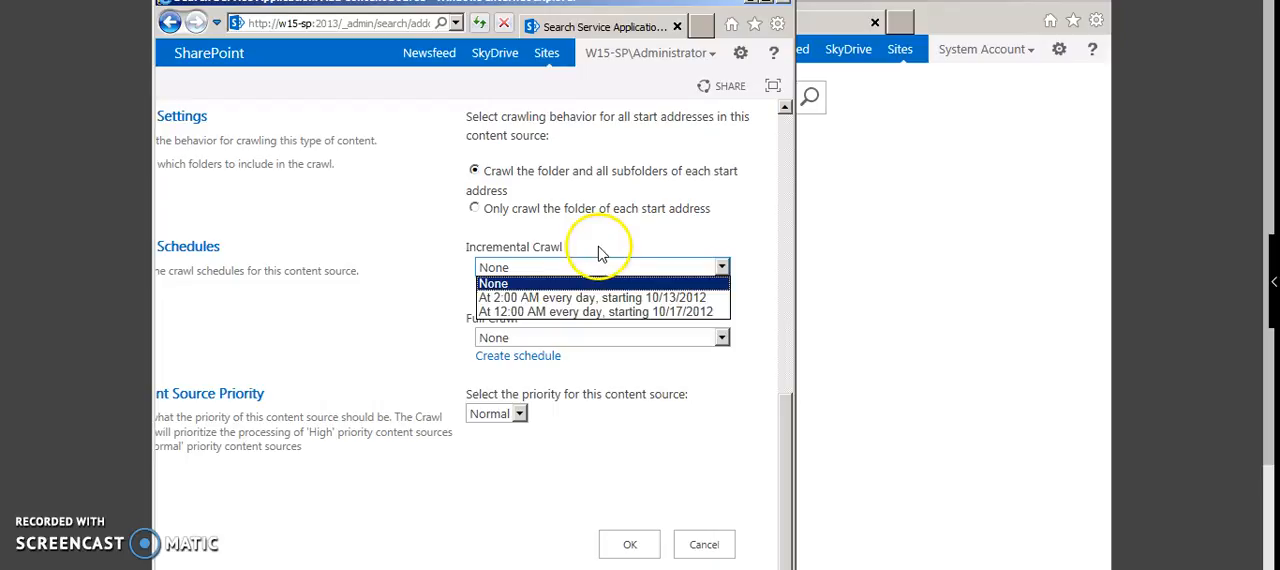
pyautogui.click(600, 250)
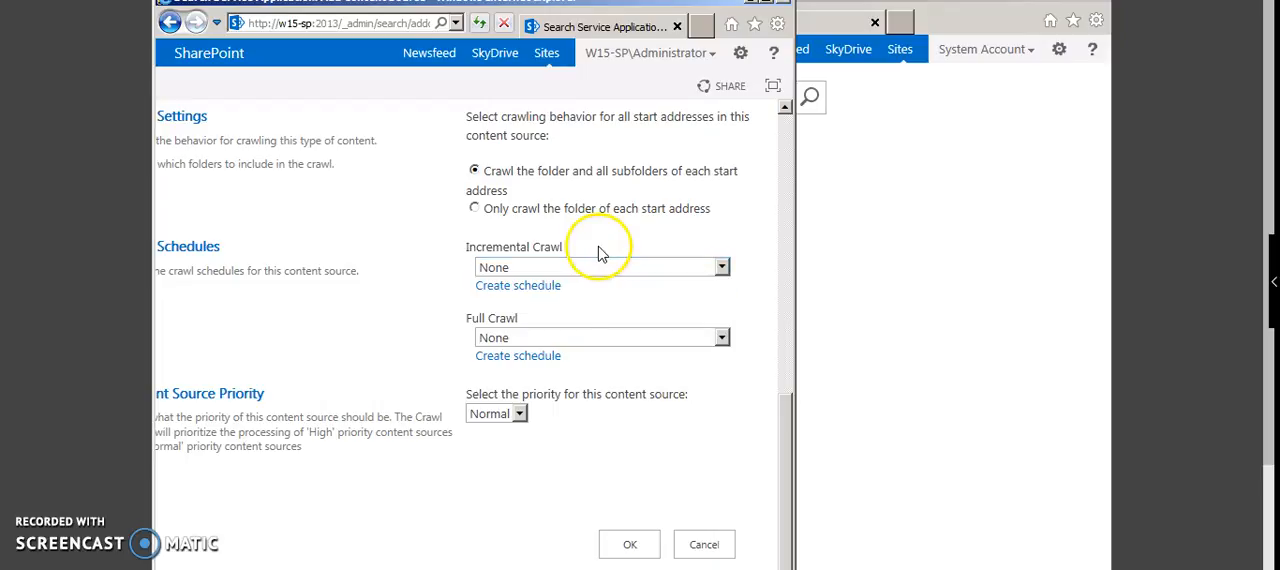
pyautogui.click(546, 340)
pyautogui.click(634, 297)
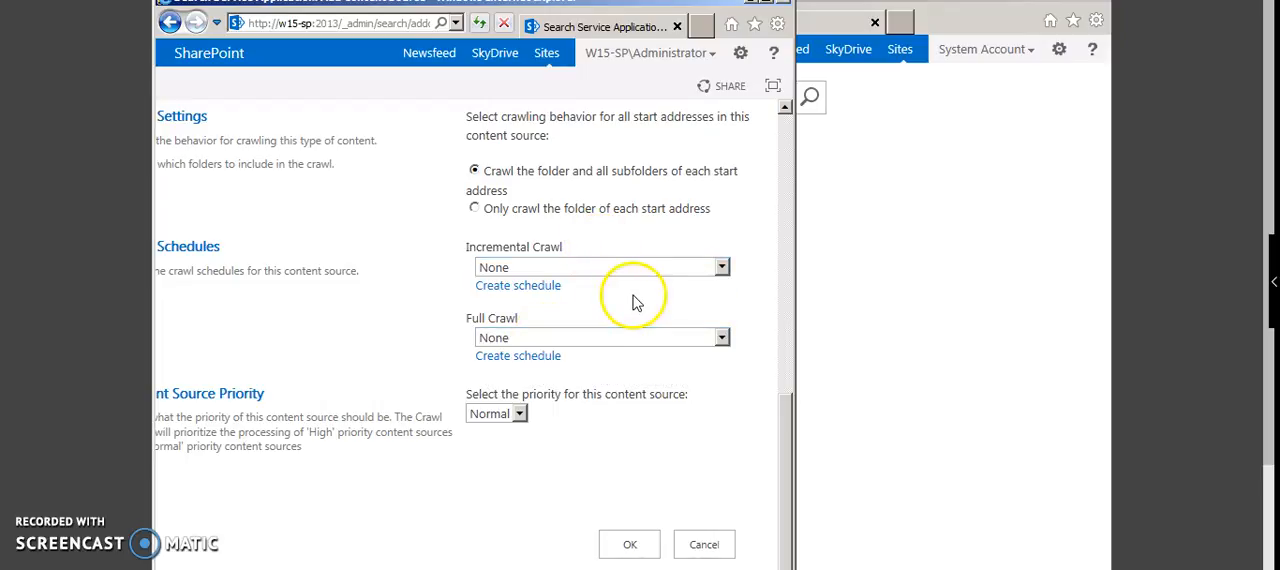
pyautogui.click(612, 544)
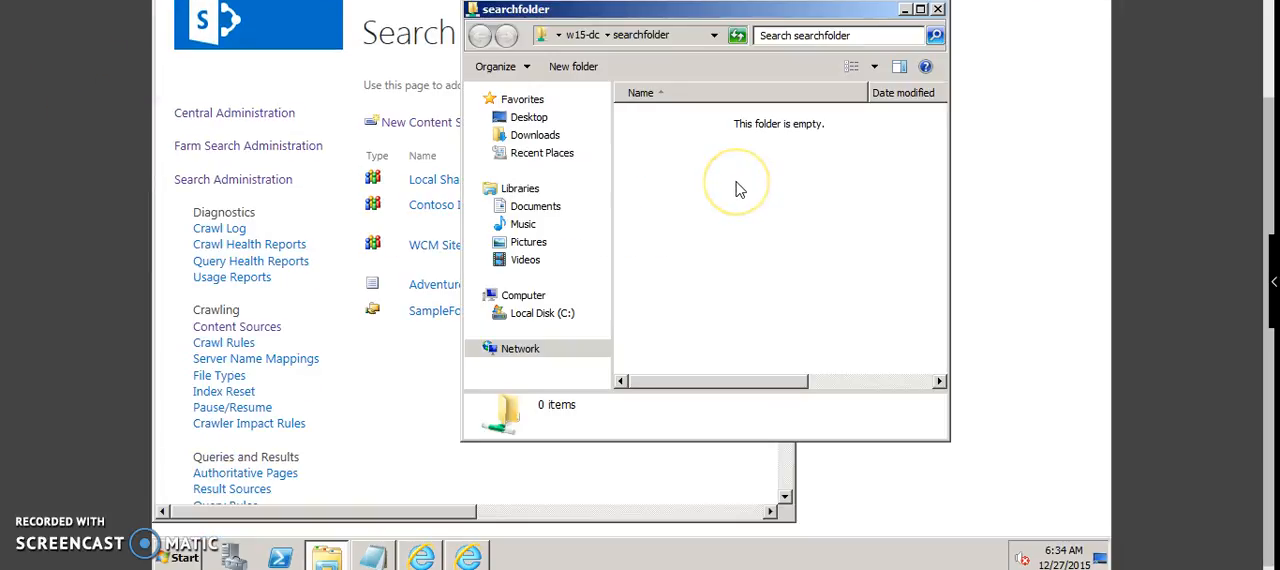
# Step: Create a text document in the shared searchfolder, named with a person's first name followed by Sample
pyautogui.rightClick(736, 185)
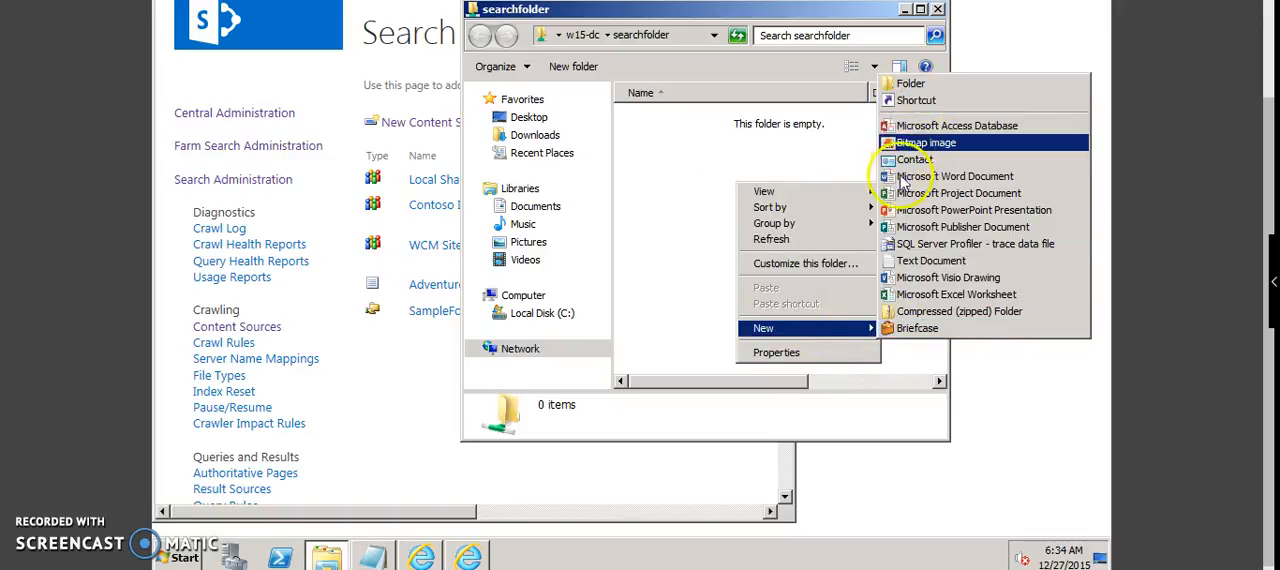
pyautogui.click(912, 261)
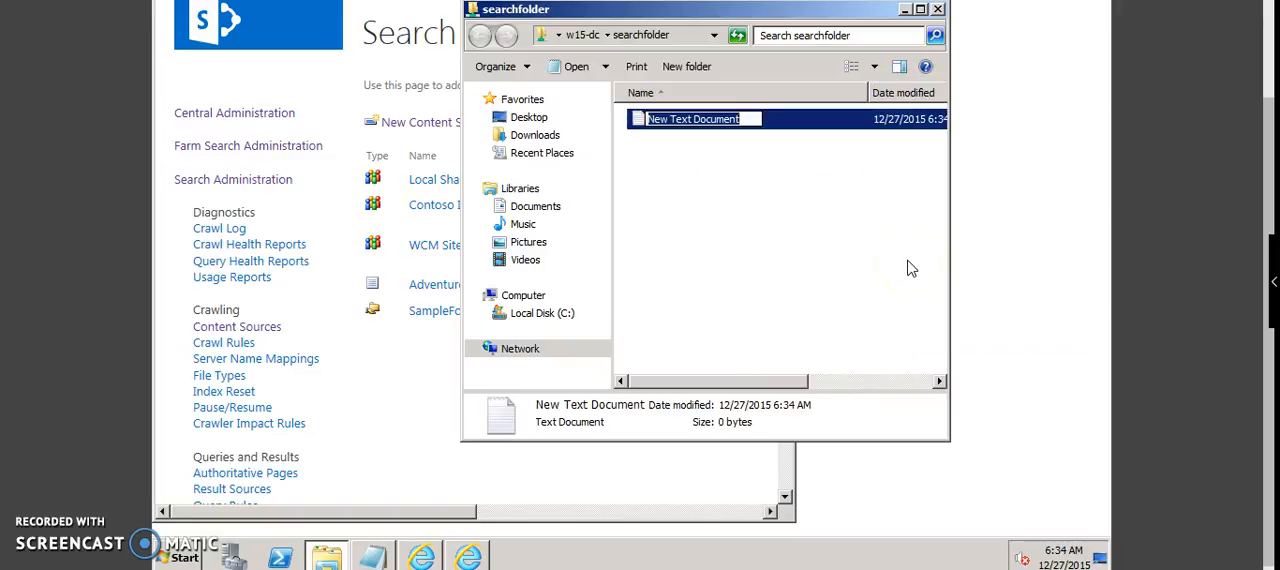
pyautogui.write('SAmpl')
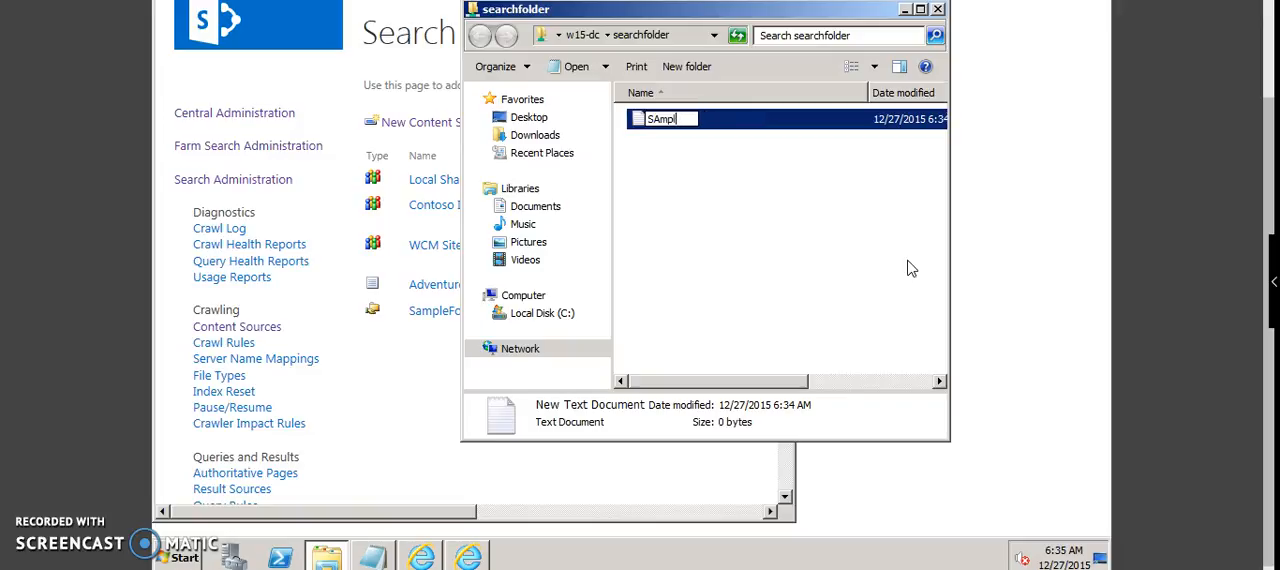
pyautogui.press('BackSpace')
pyautogui.press('BackSpace')
pyautogui.press('BackSpace')
pyautogui.write('LalithaSample')
pyautogui.press('Return')
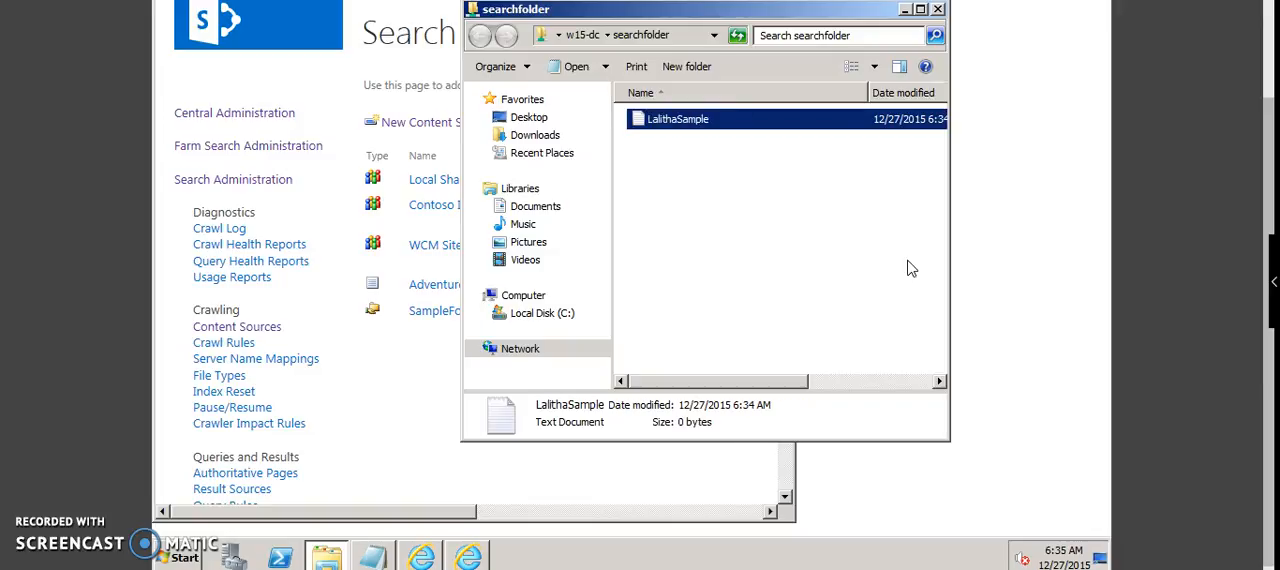
# Step: Open the new text document, enter a person's first name as its content, then save and close it
pyautogui.press('Return')
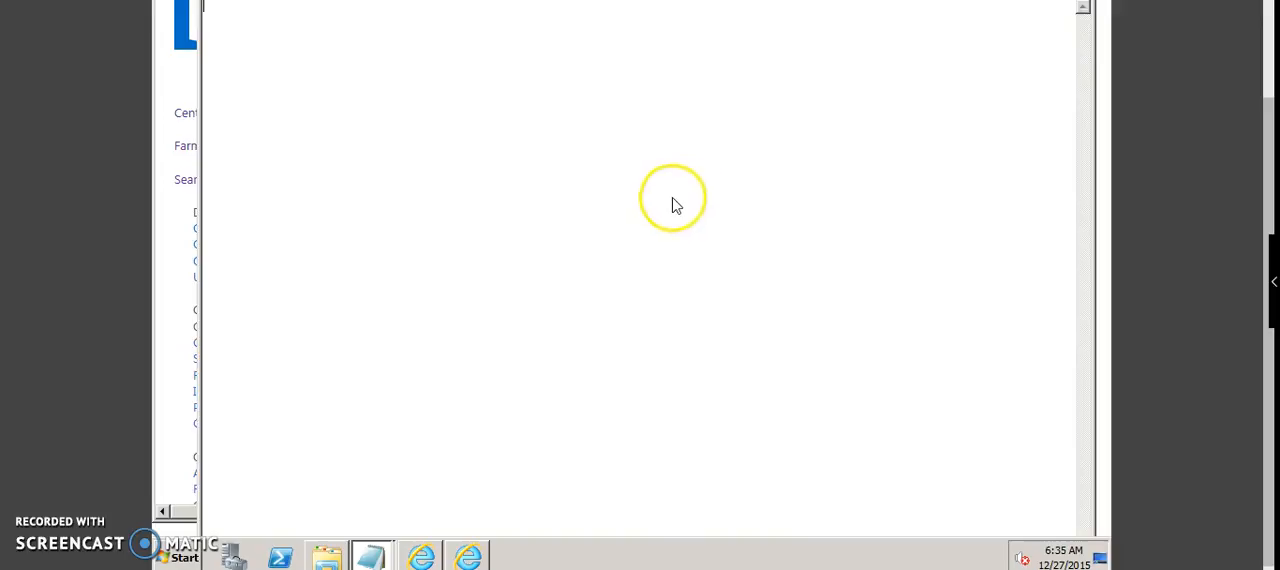
pyautogui.click(584, 199)
pyautogui.click(1182, 76)
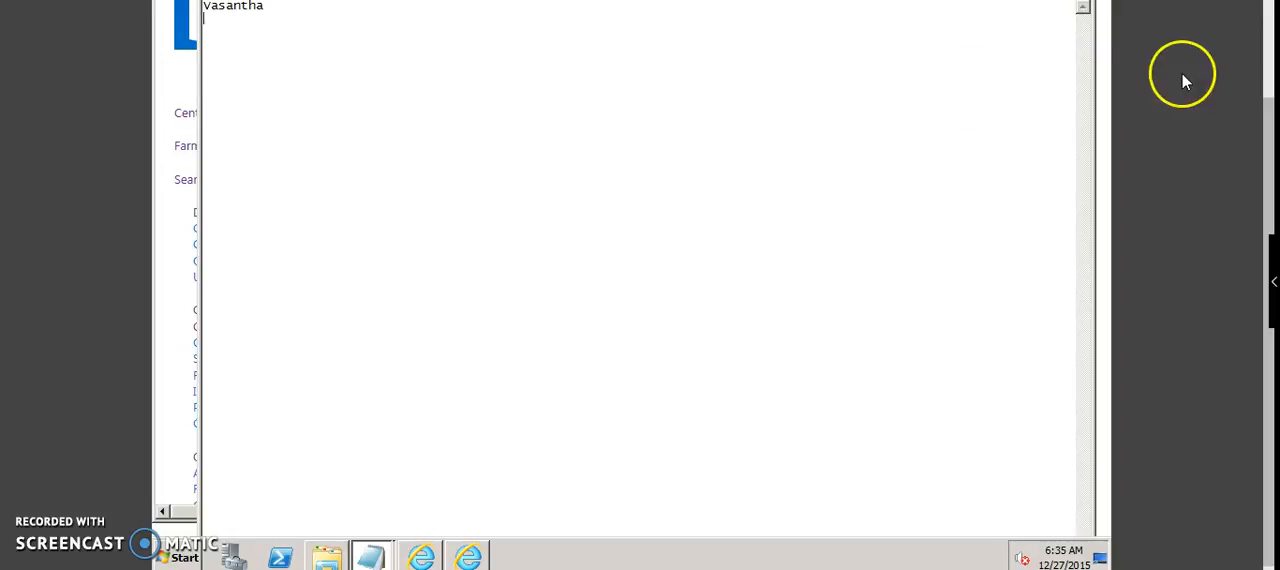
pyautogui.click(1269, 48)
pyautogui.click(1082, 100)
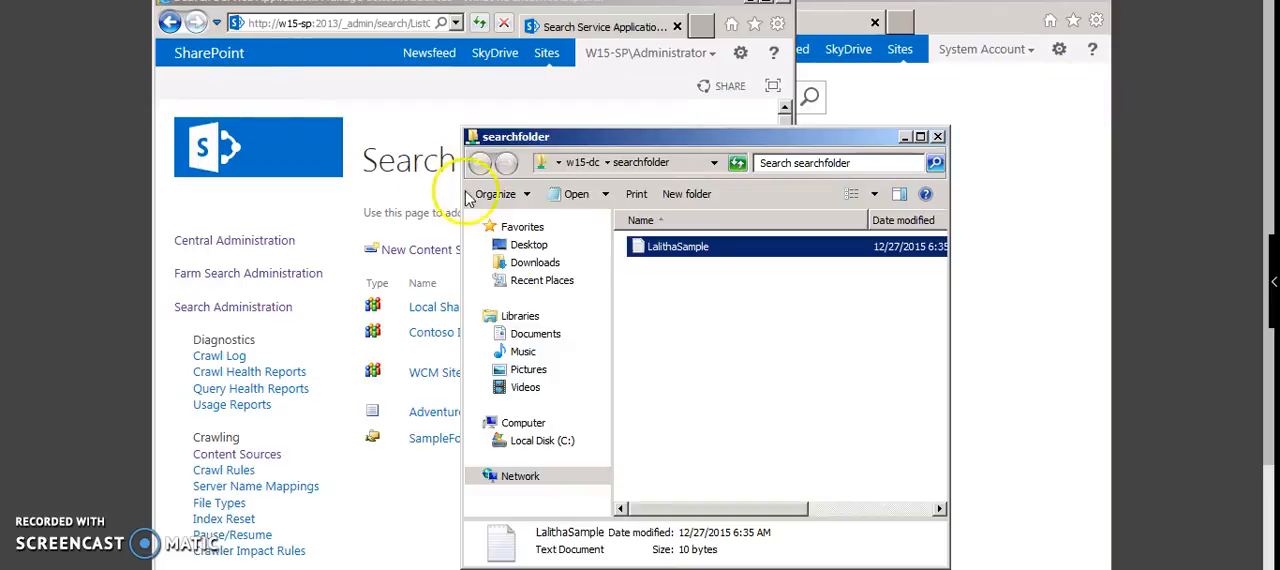
# Step: Start a full crawl of the SampleFolder content source and refresh the list to follow its status
pyautogui.click(410, 490)
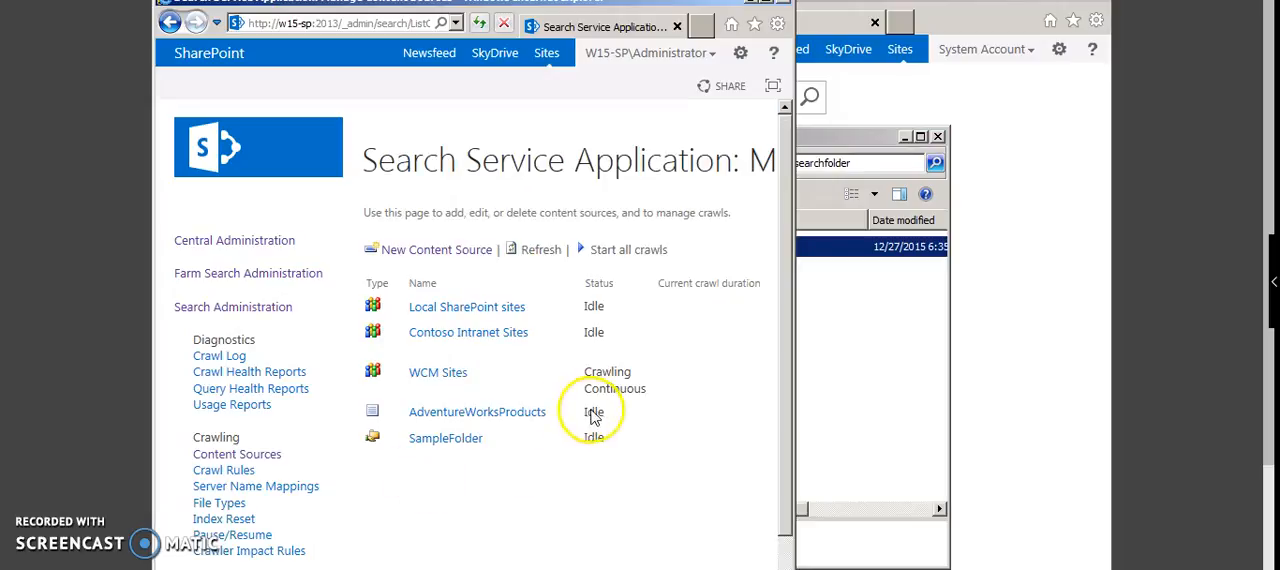
pyautogui.moveTo(545, 450)
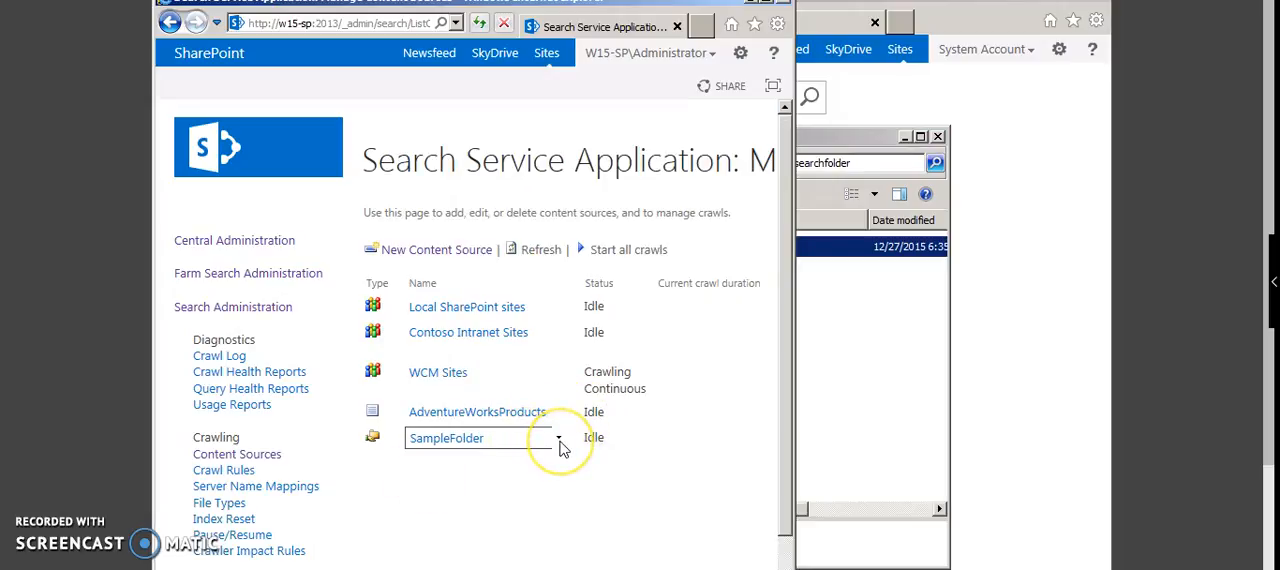
pyautogui.click(559, 440)
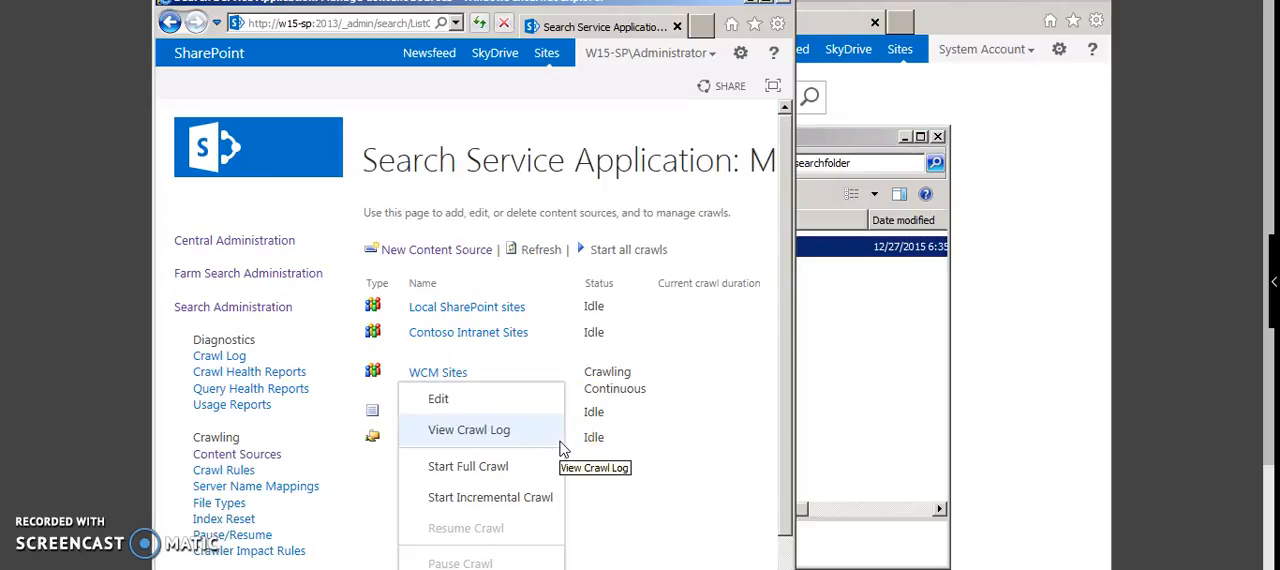
pyautogui.click(508, 468)
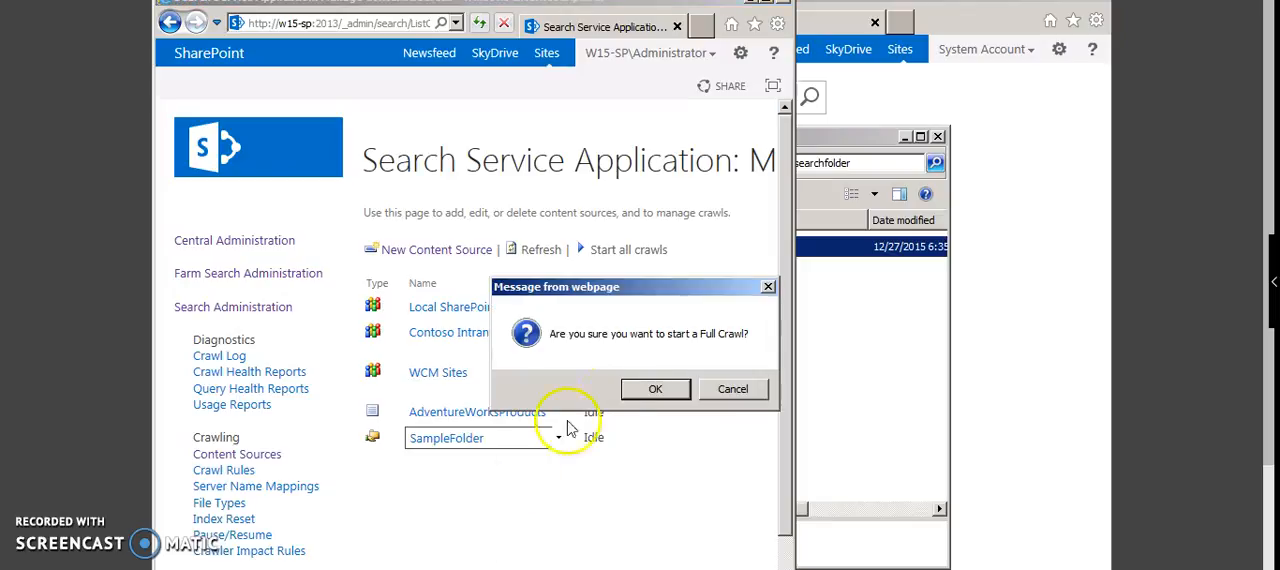
pyautogui.click(650, 389)
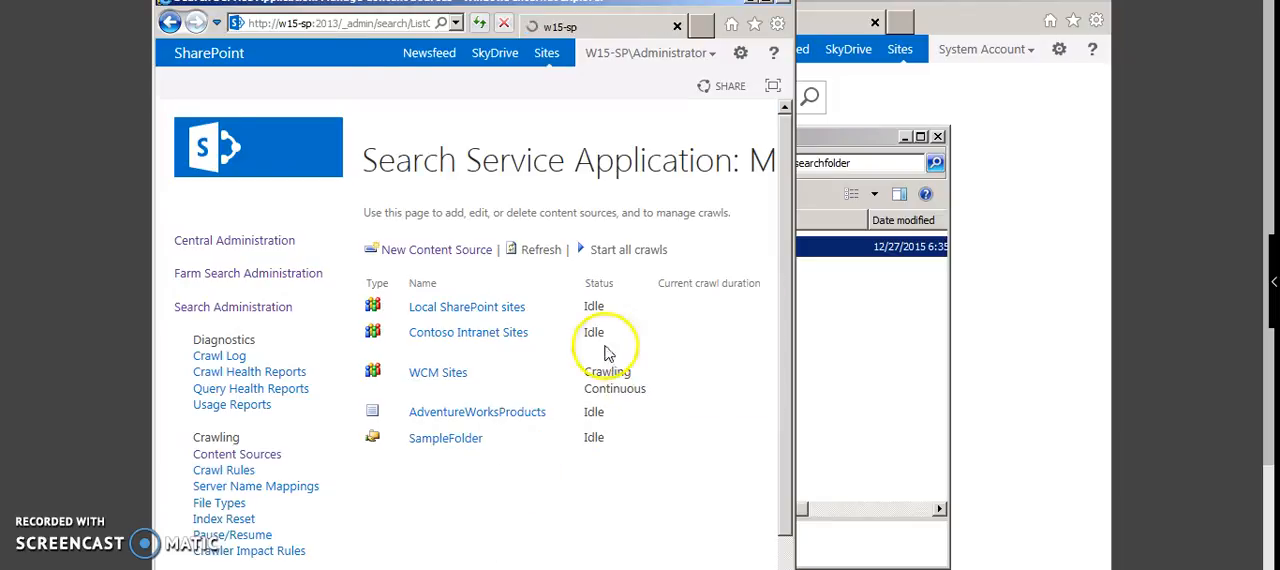
pyautogui.click(531, 251)
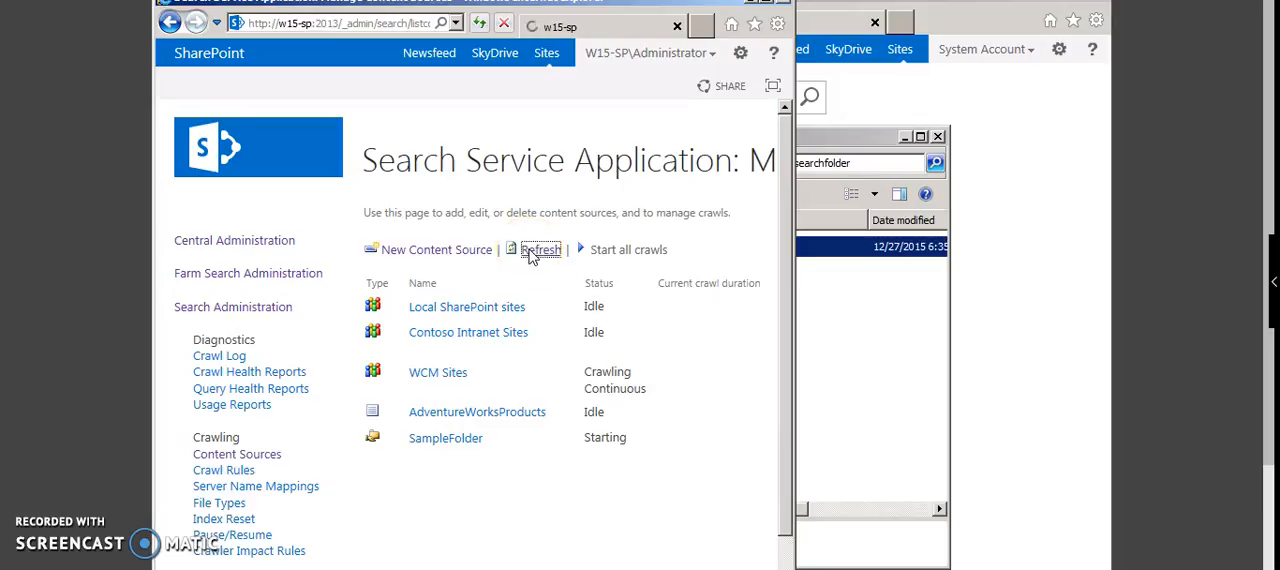
pyautogui.click(531, 258)
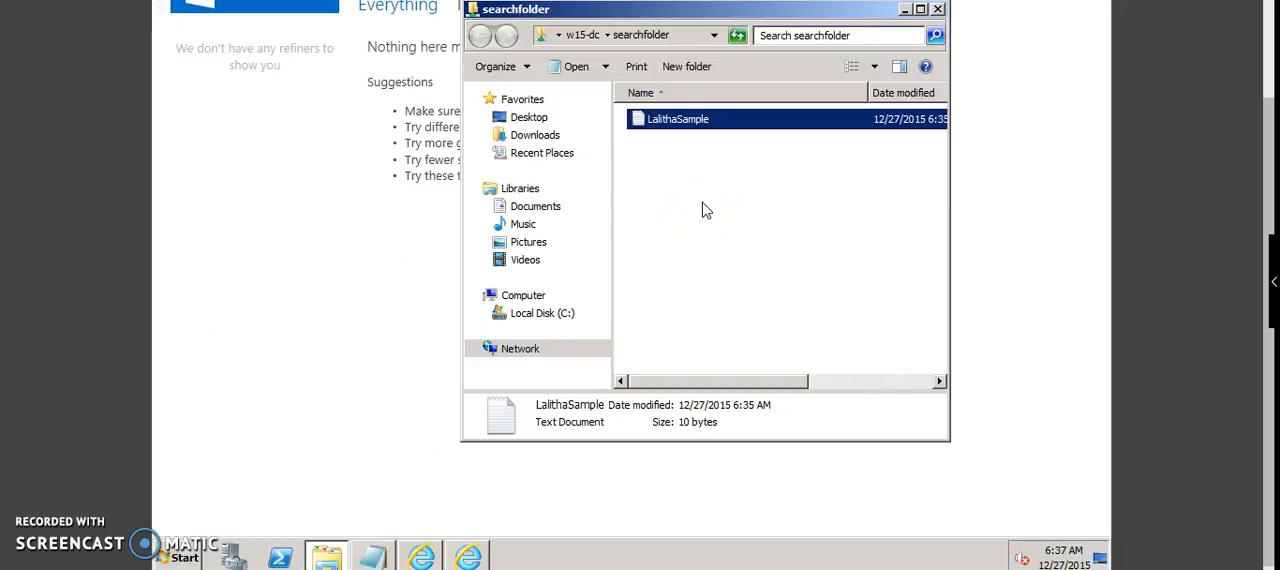
# Step: Create a second text document in the shared searchfolder, named with only the person's first name
pyautogui.rightClick(702, 210)
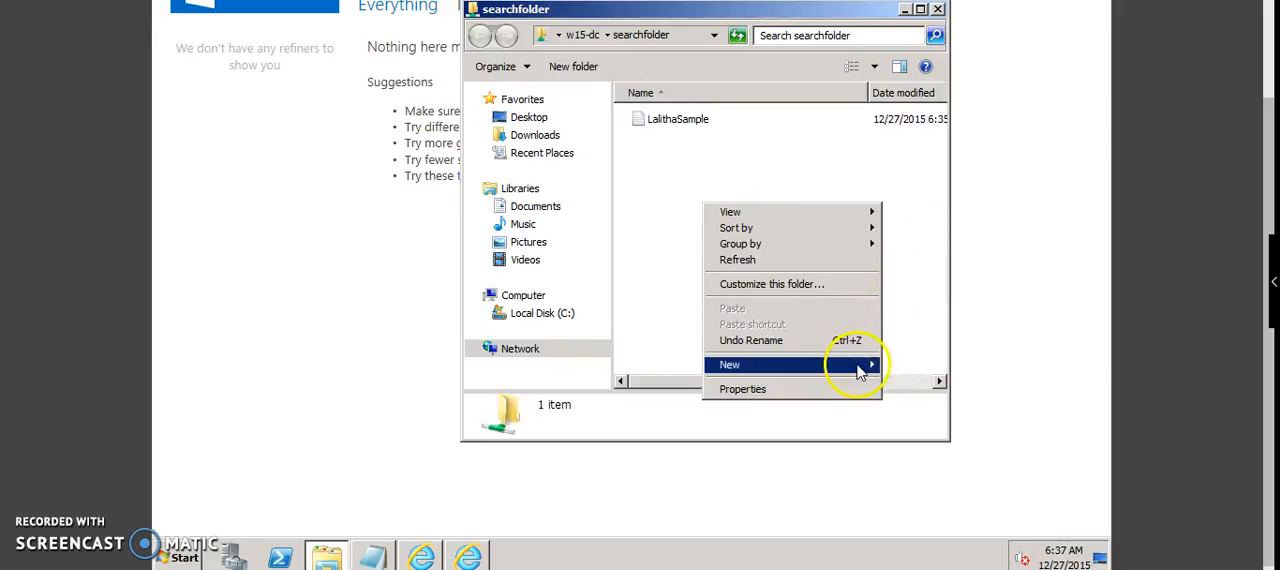
pyautogui.moveTo(860, 366)
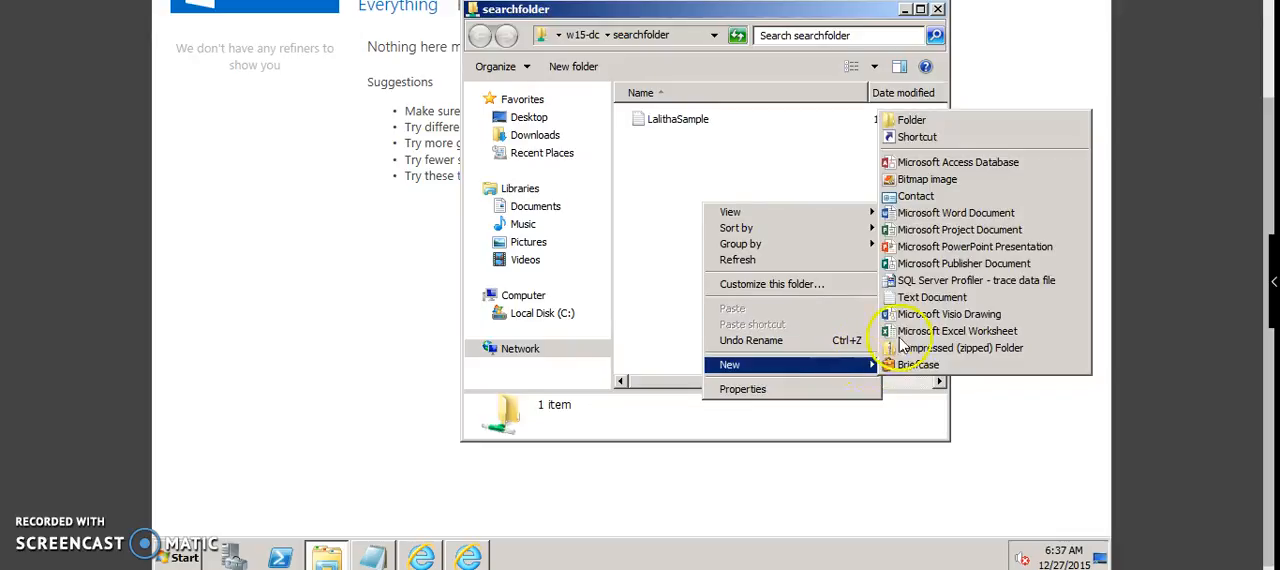
pyautogui.click(932, 297)
pyautogui.write('lalitha')
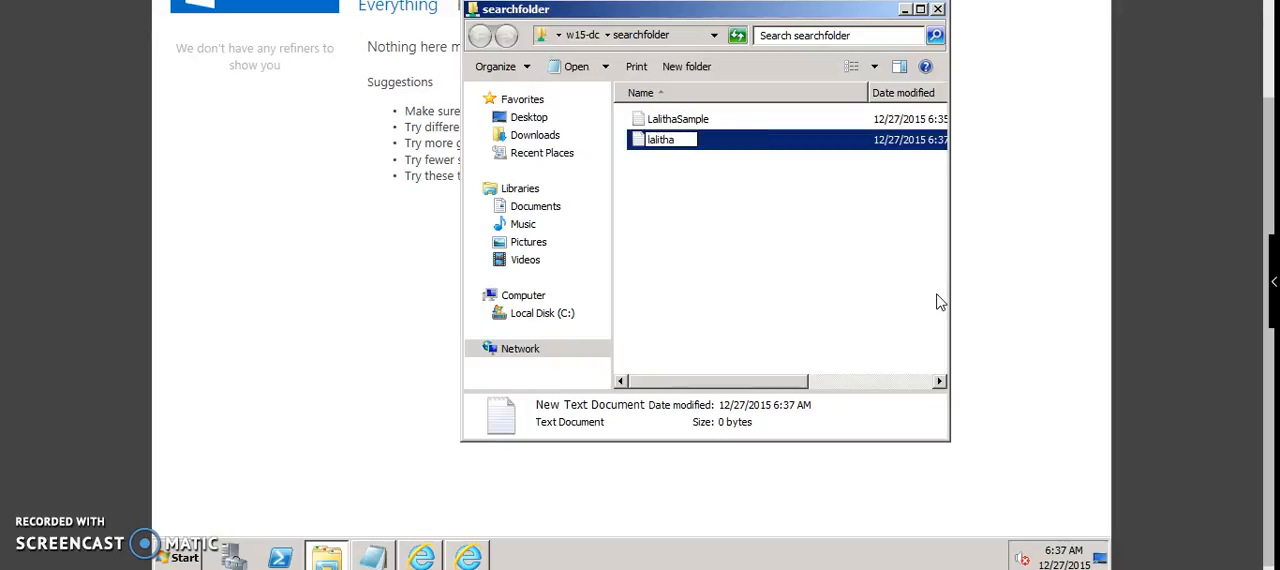
pyautogui.press('Return')
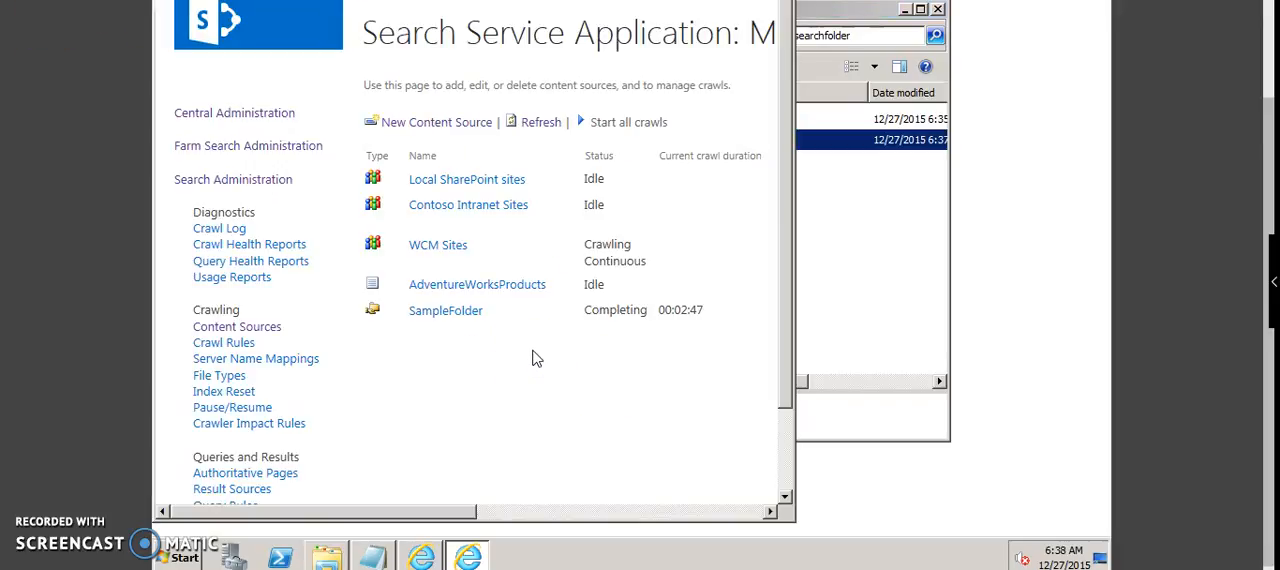
# Step: Refresh the content source list to check the status of the SampleFolder crawl
pyautogui.click(541, 124)
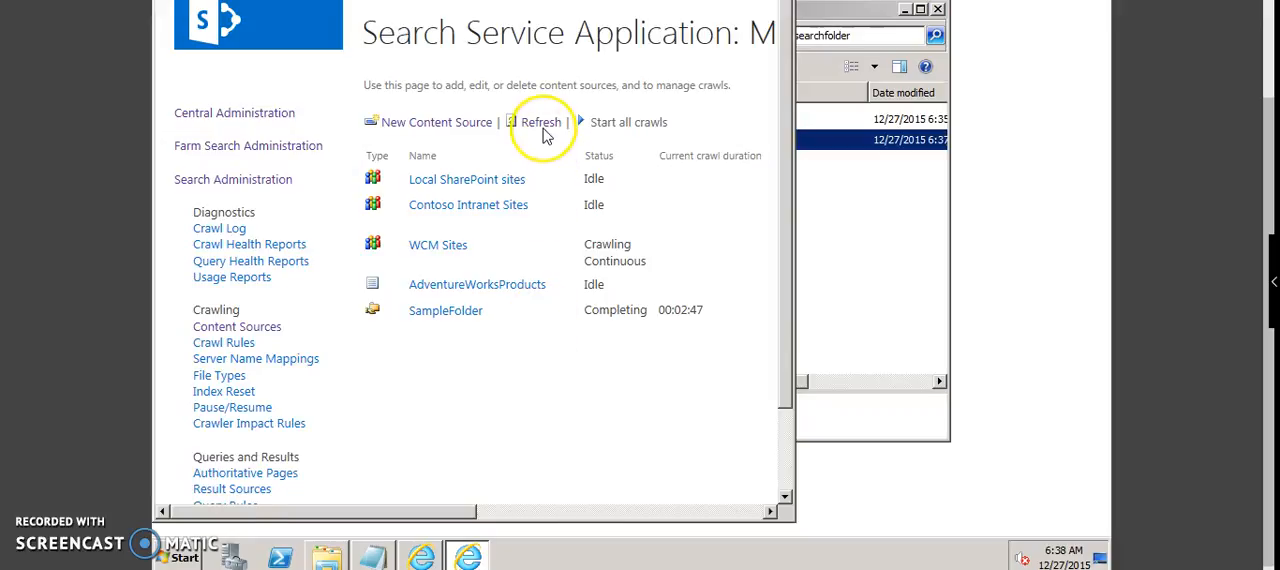
pyautogui.click(541, 124)
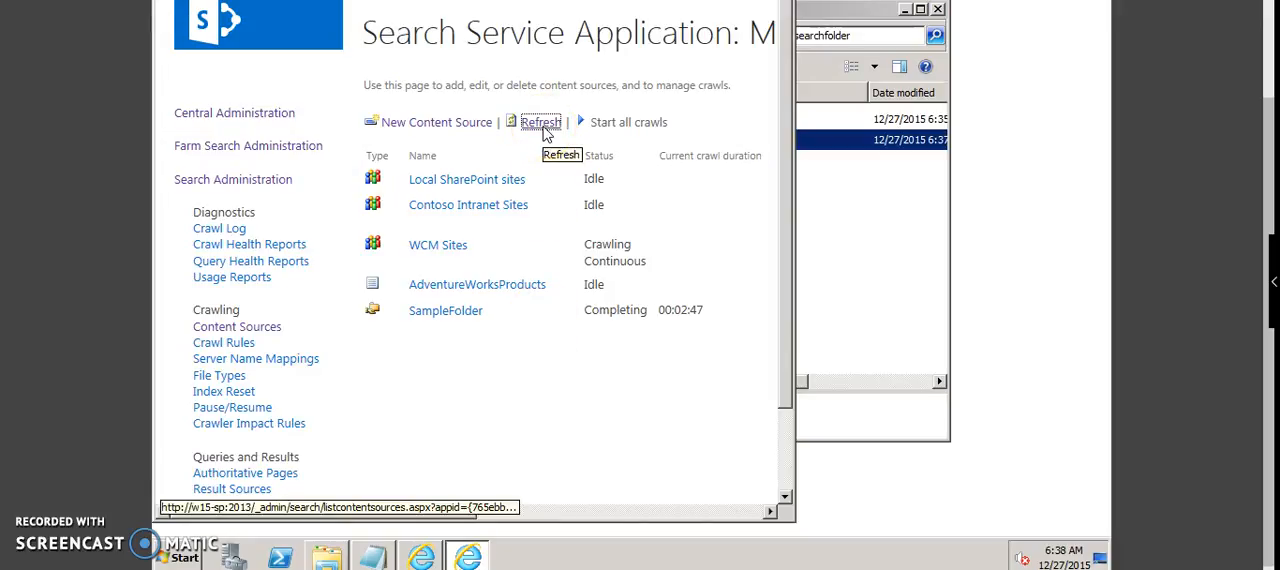
pyautogui.click(533, 330)
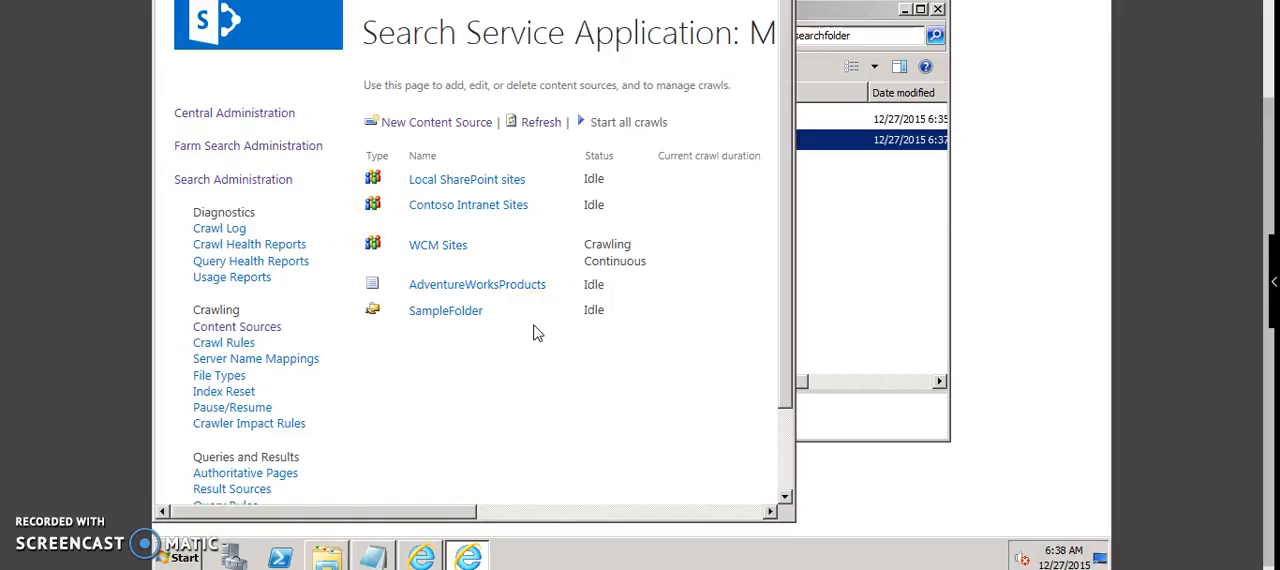
# Step: View the crawl log for SampleFolder and open its list of successfully crawled items
pyautogui.moveTo(557, 318)
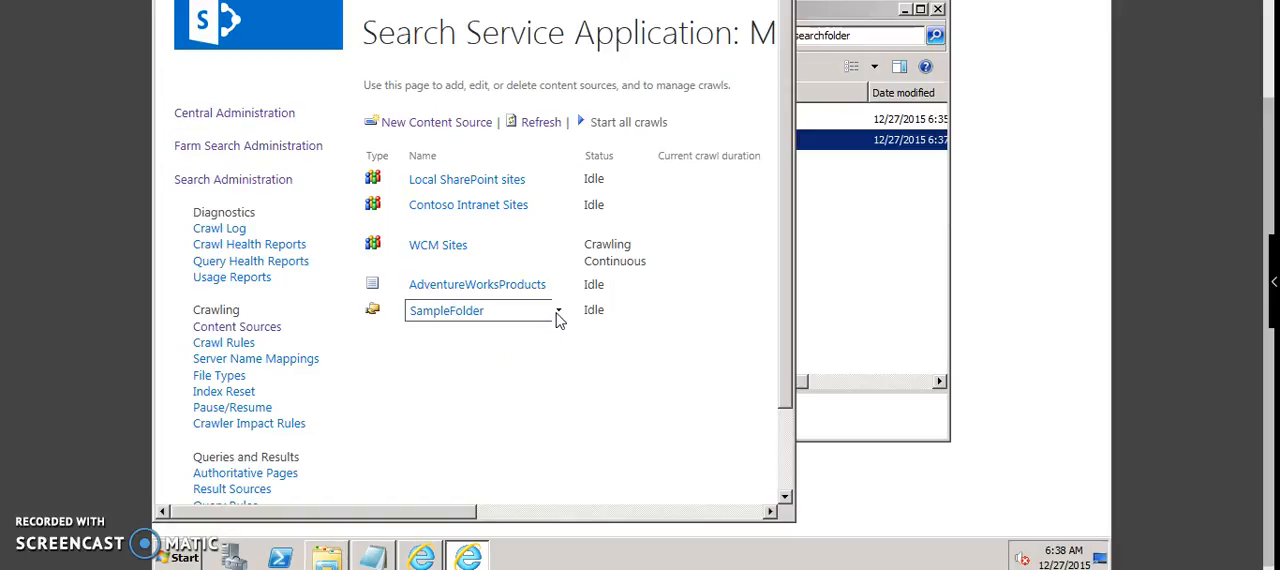
pyautogui.click(557, 313)
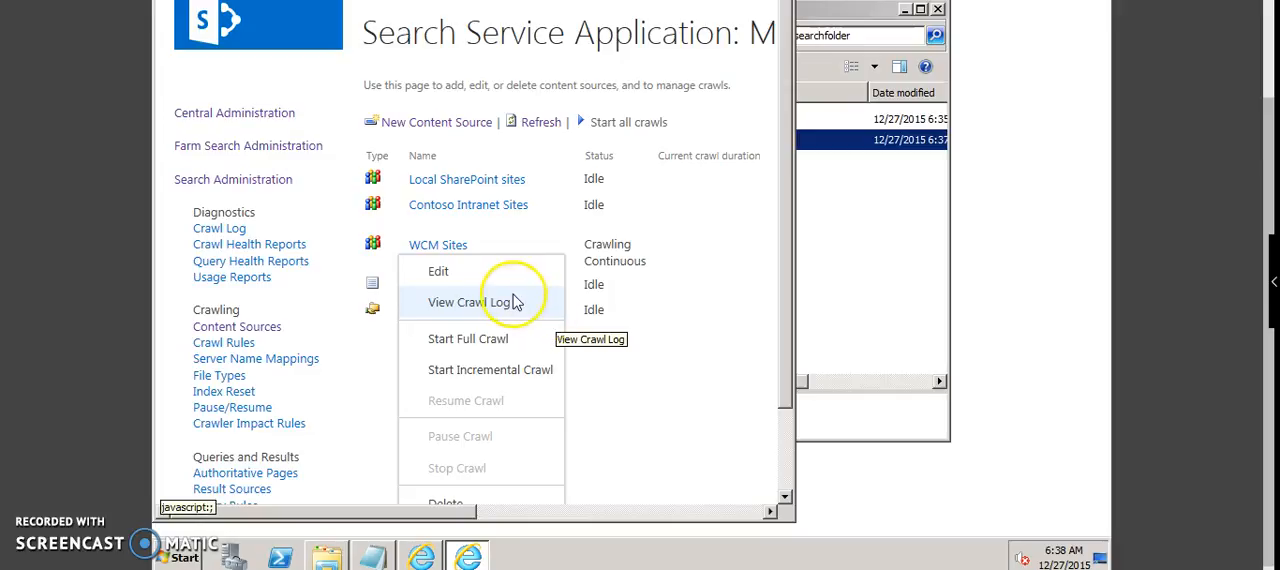
pyautogui.click(510, 304)
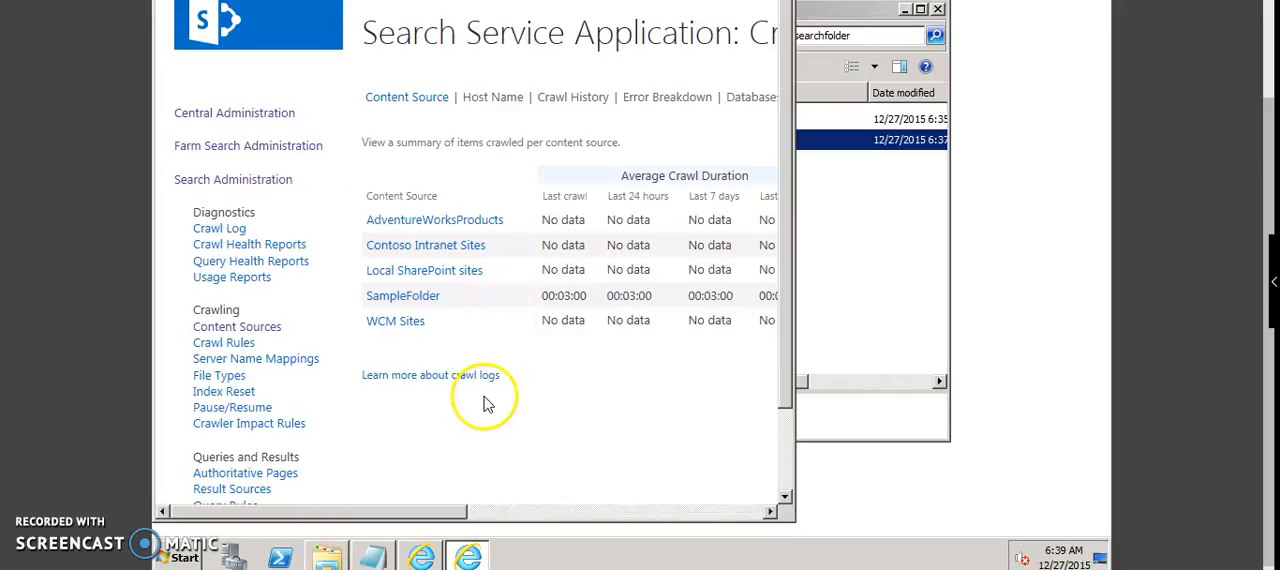
pyautogui.click(540, 512)
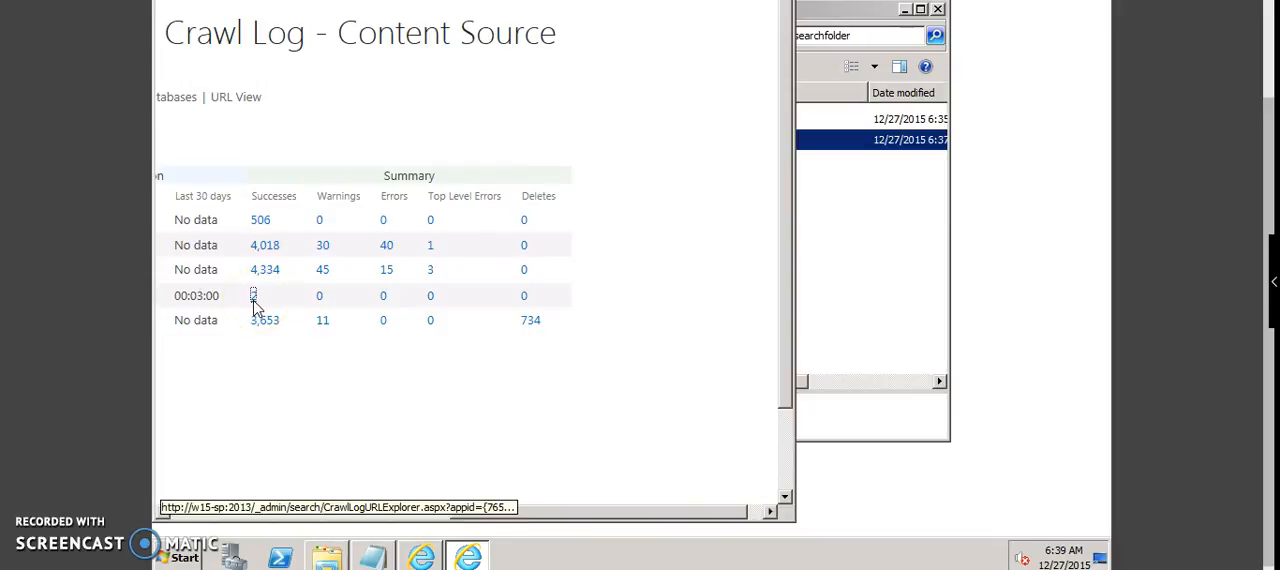
pyautogui.click(253, 298)
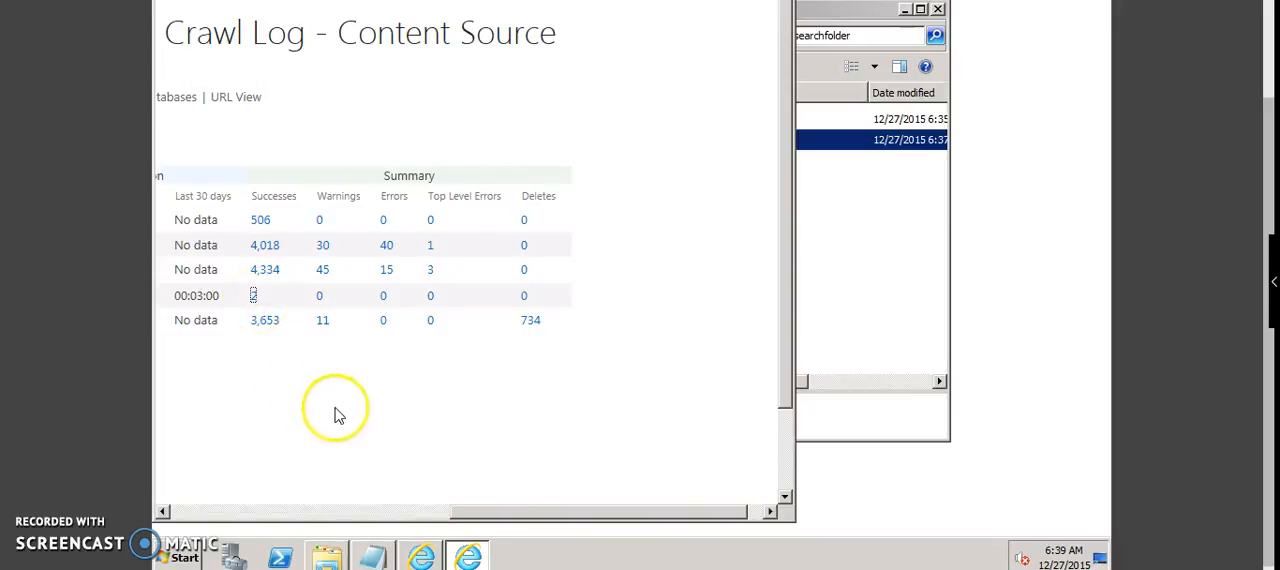
# Step: Review the URLs, content source and last crawl times of the successfully crawled SampleFolder items
pyautogui.click(556, 513)
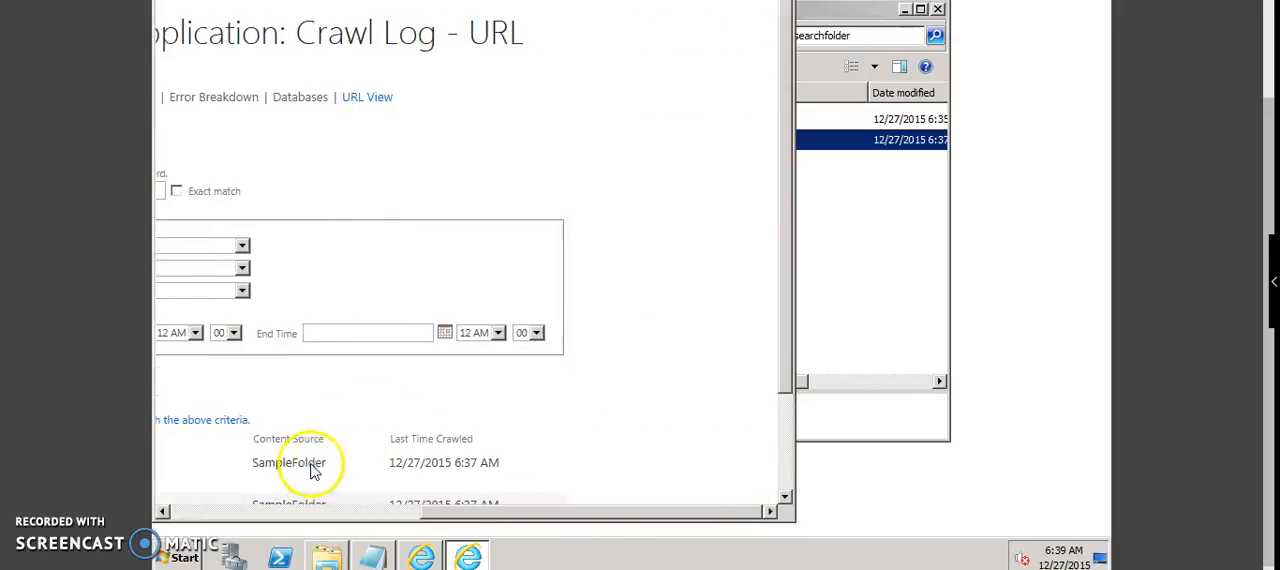
pyautogui.click(338, 513)
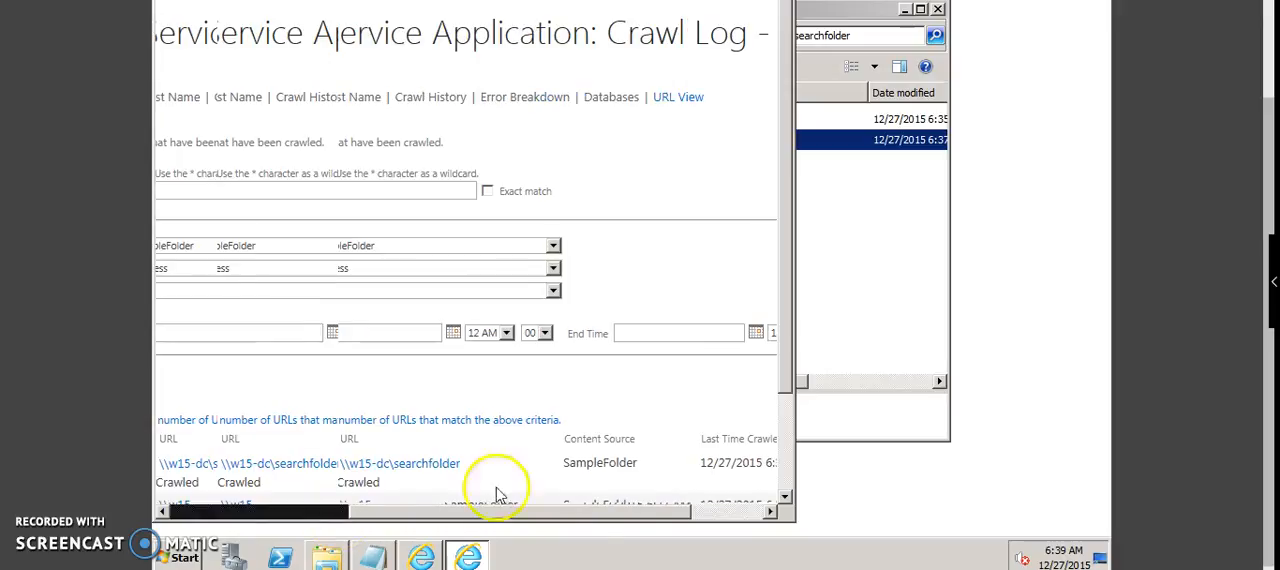
pyautogui.scroll(-2, 787, 462)
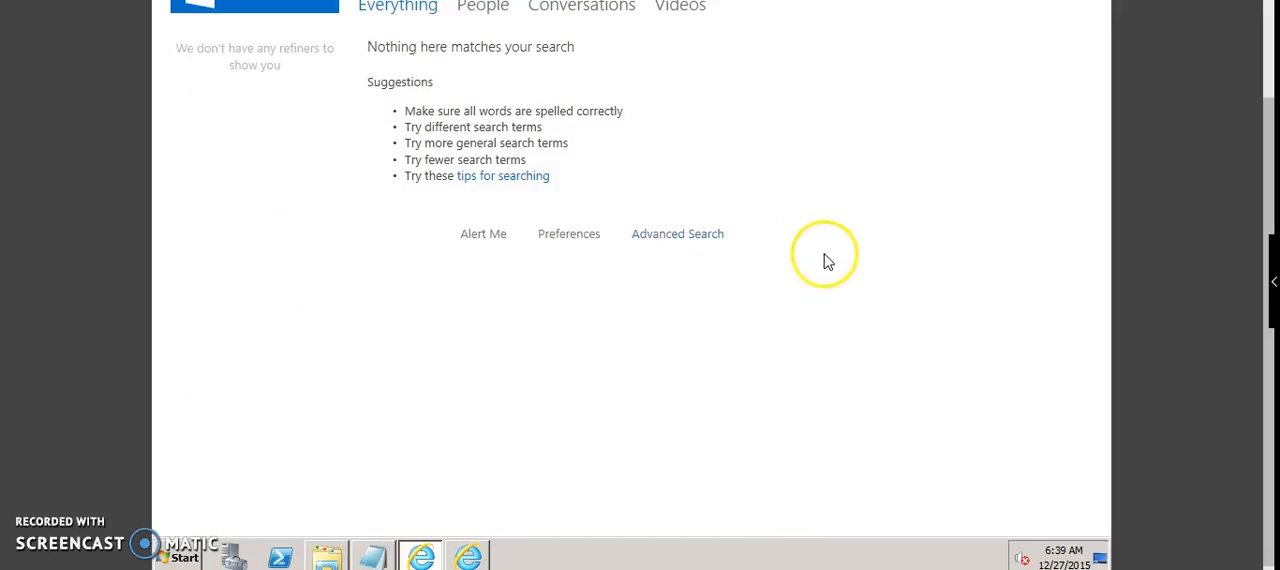
# Step: On the intranet search page, append "sample" to the first name in the query and search for the original text document
pyautogui.click(1266, 51)
pyautogui.click(425, 101)
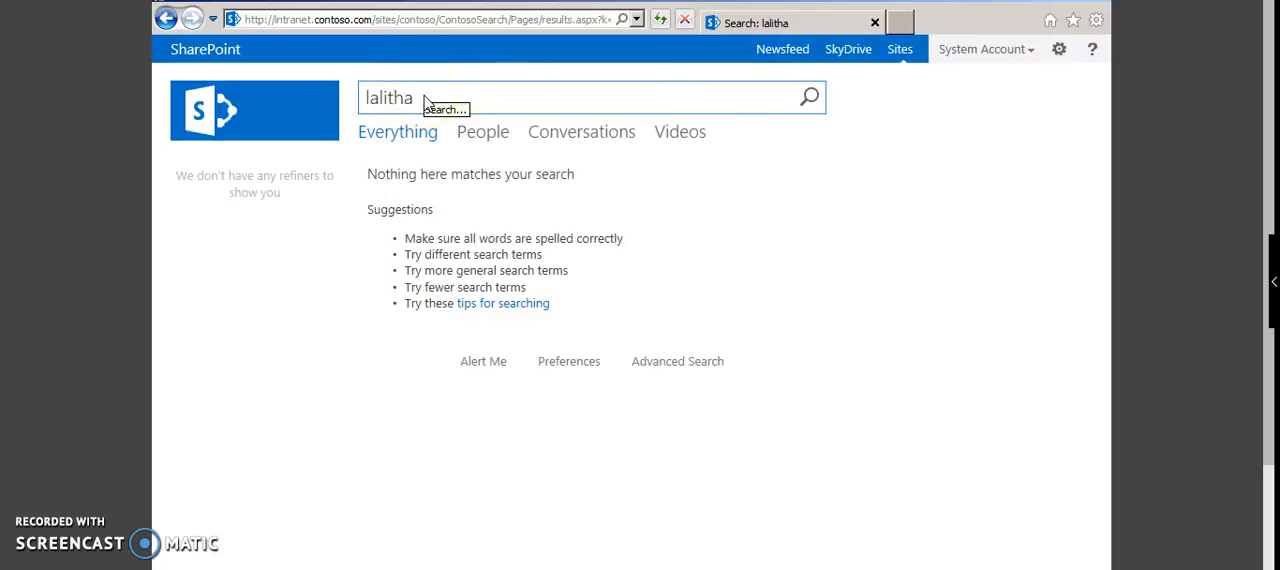
pyautogui.click(426, 102)
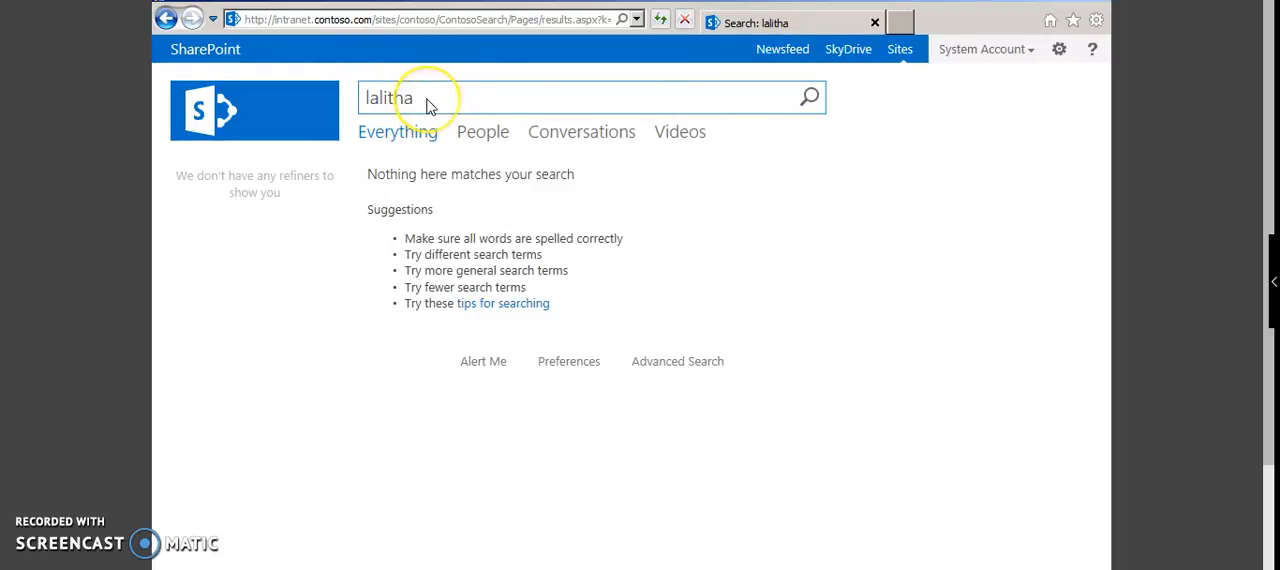
pyautogui.write('sample')
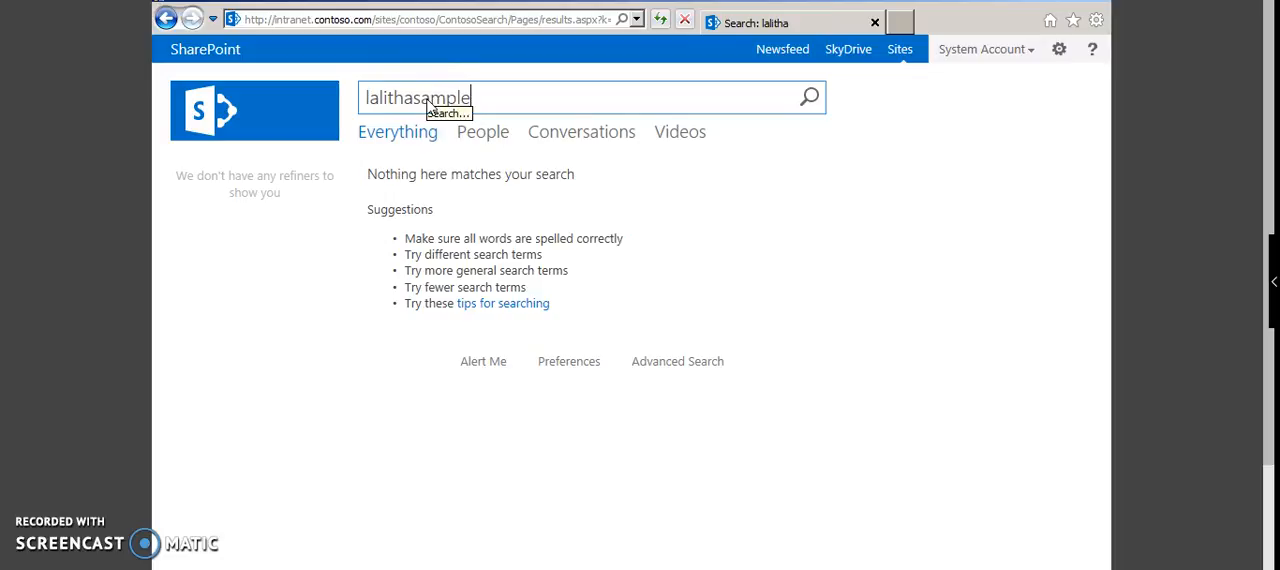
pyautogui.press('Return')
pyautogui.click(408, 176)
pyautogui.moveTo(404, 198)
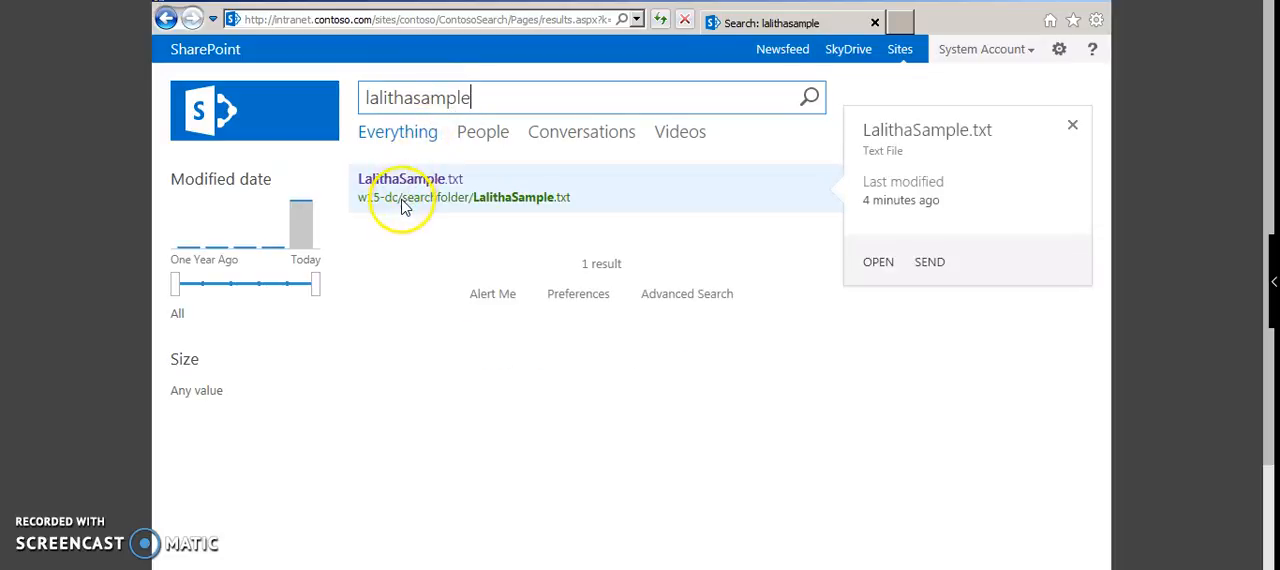
# Step: Search the intranet for the other person's first name written inside the sample document, and open the matching file
pyautogui.click(473, 105)
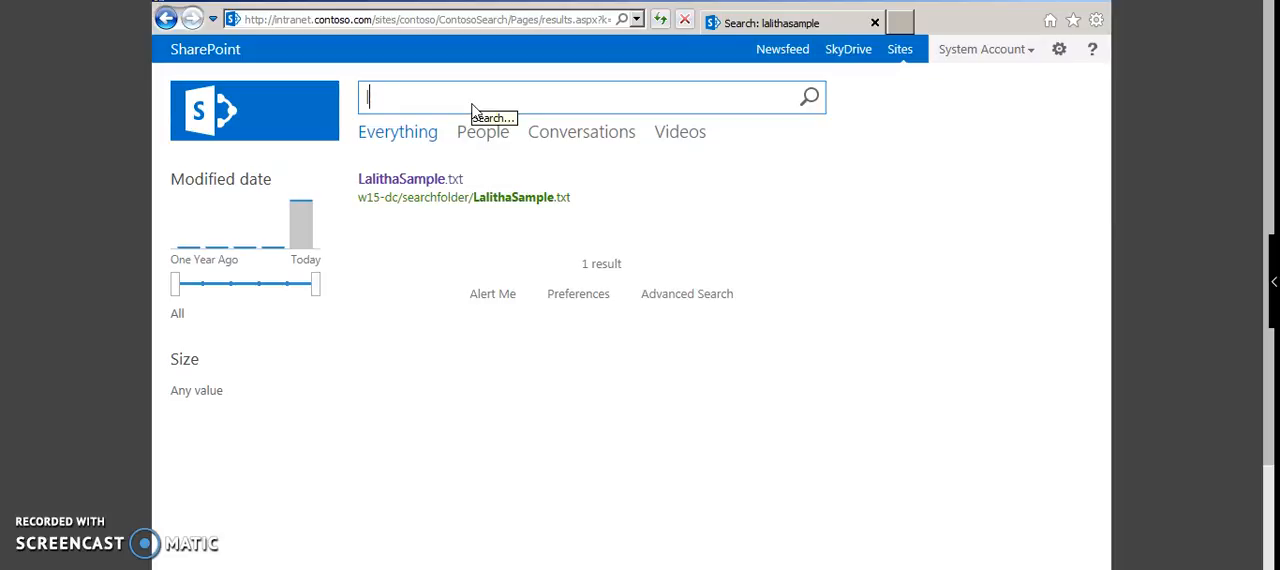
pyautogui.write('vasantha')
pyautogui.press('Return')
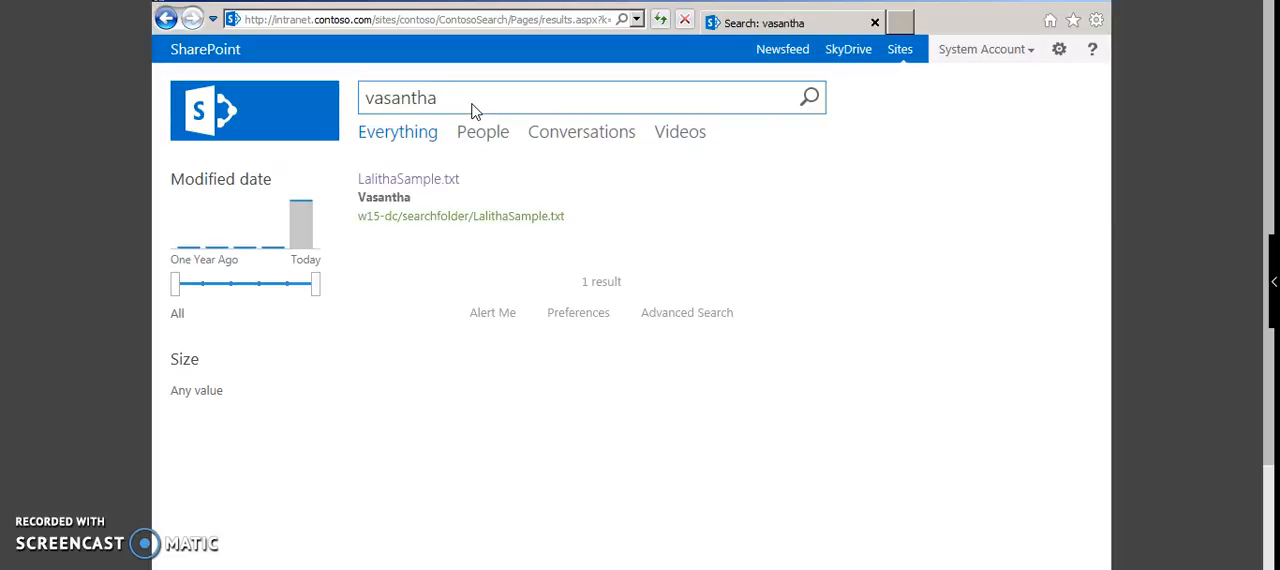
pyautogui.moveTo(409, 194)
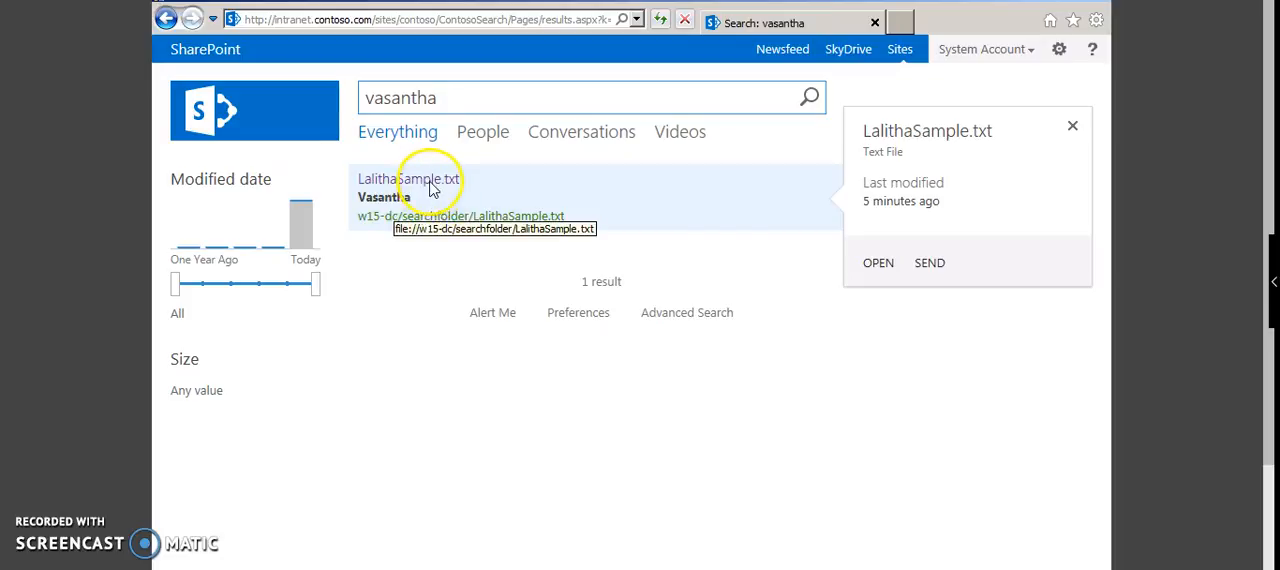
pyautogui.click(432, 189)
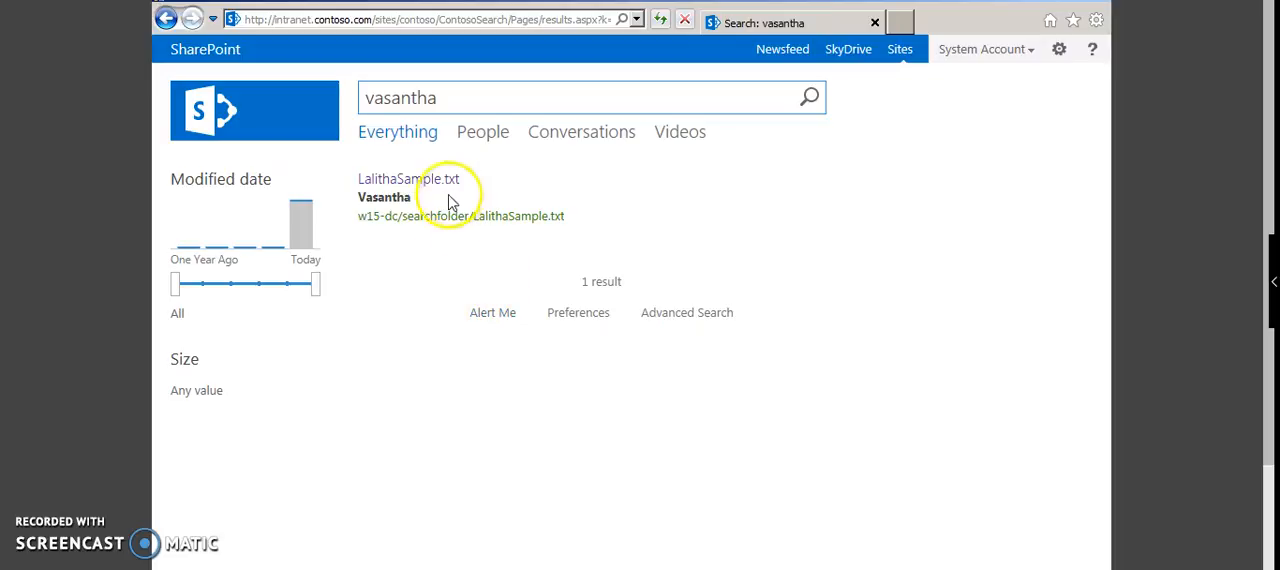
pyautogui.moveTo(430, 219)
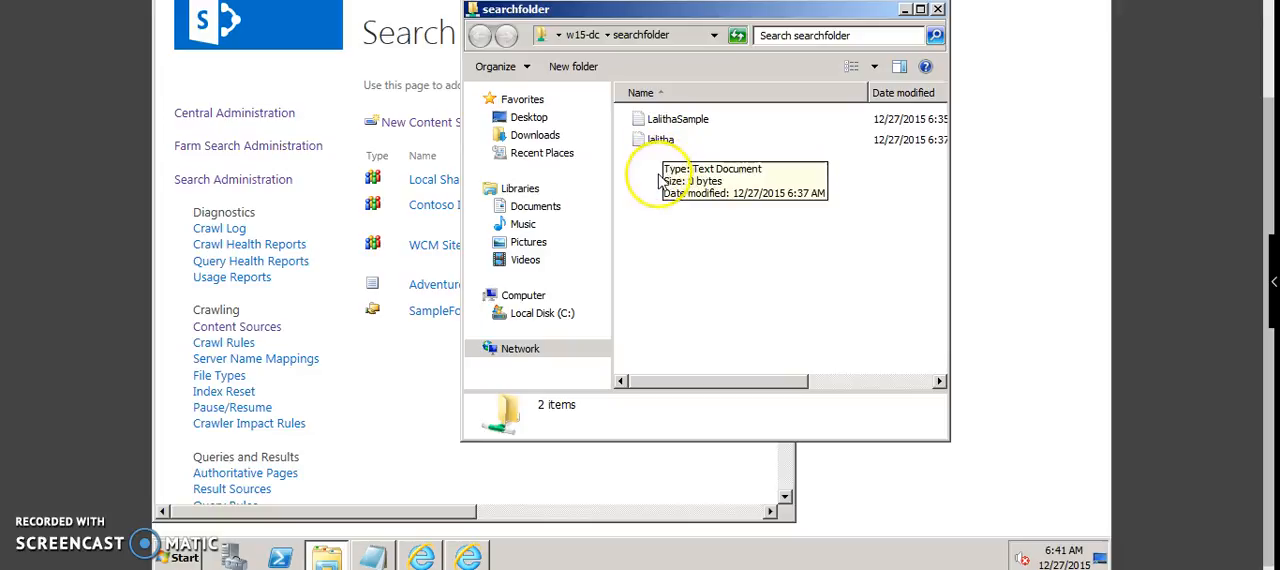
# Step: Create a third text document in the shared searchfolder, named with the other person's first name
pyautogui.rightClick(659, 180)
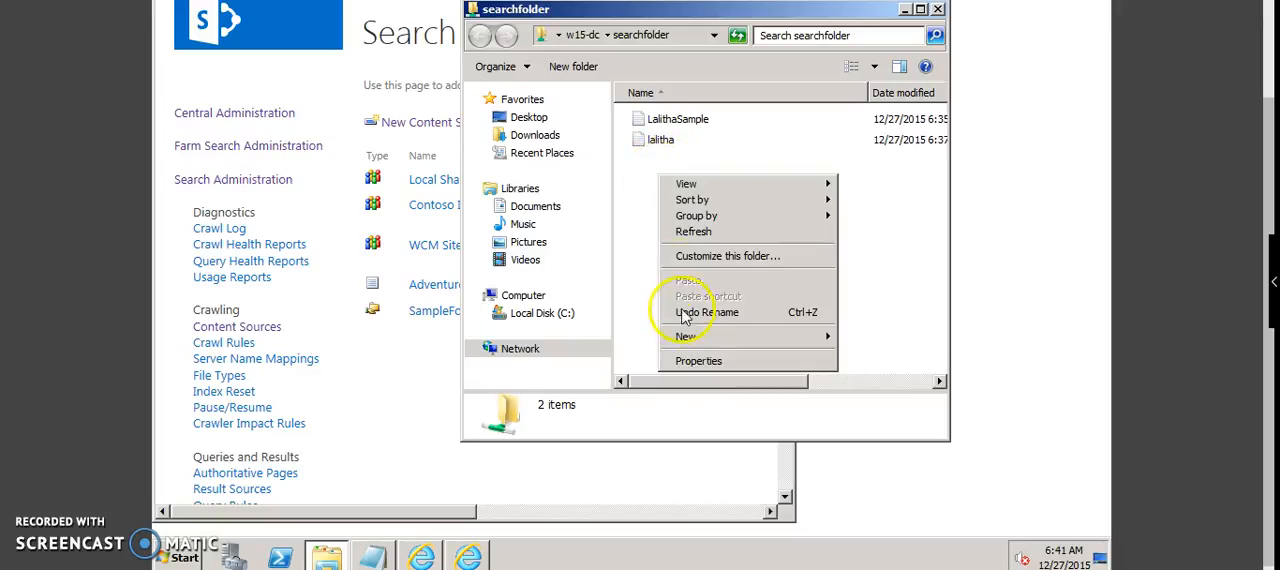
pyautogui.moveTo(826, 338)
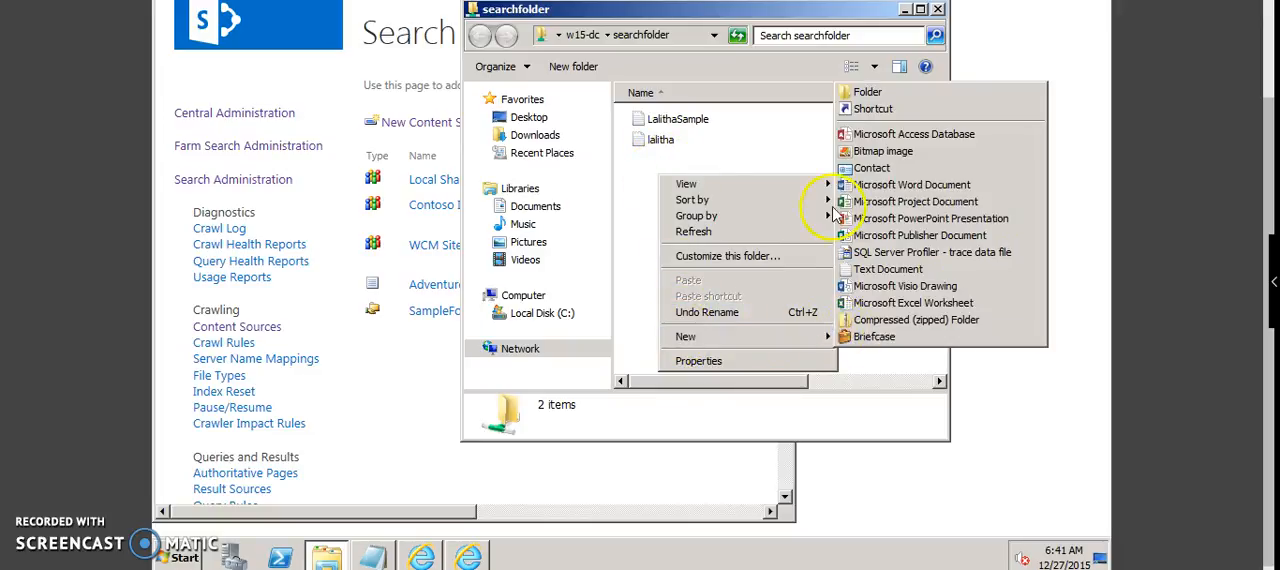
pyautogui.click(857, 270)
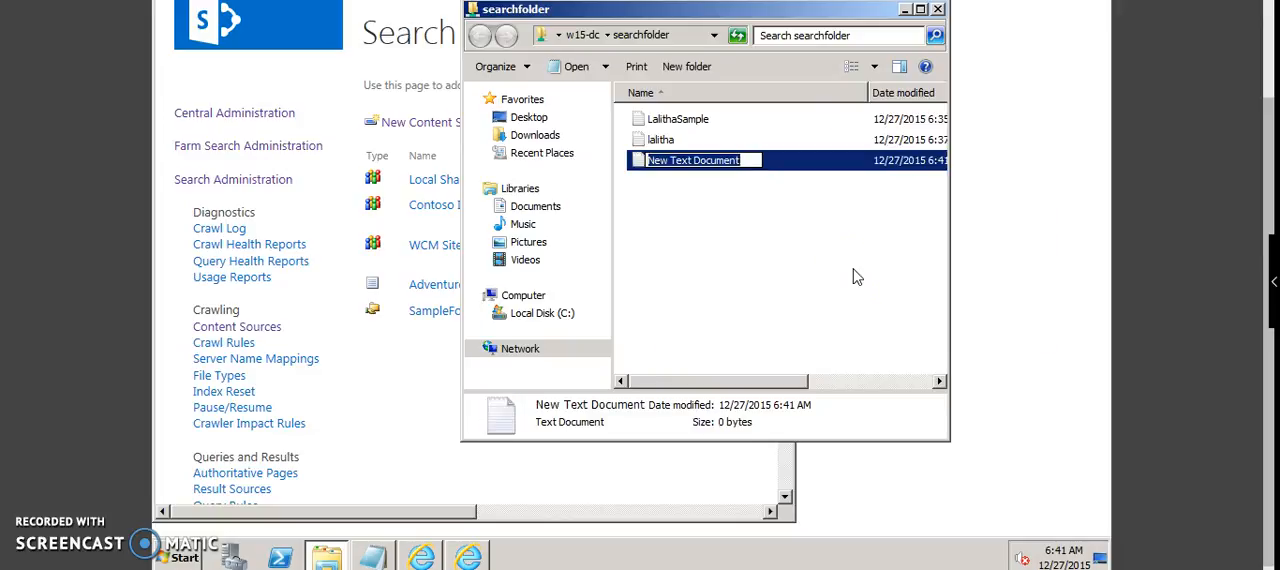
pyautogui.write('vasantha')
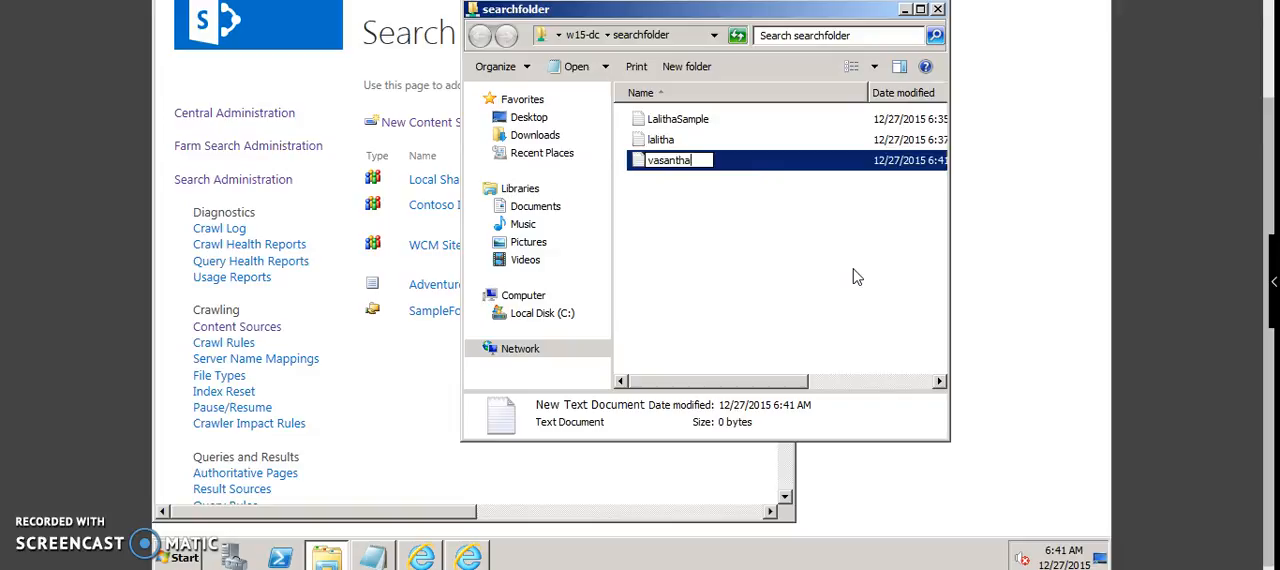
pyautogui.press('Return')
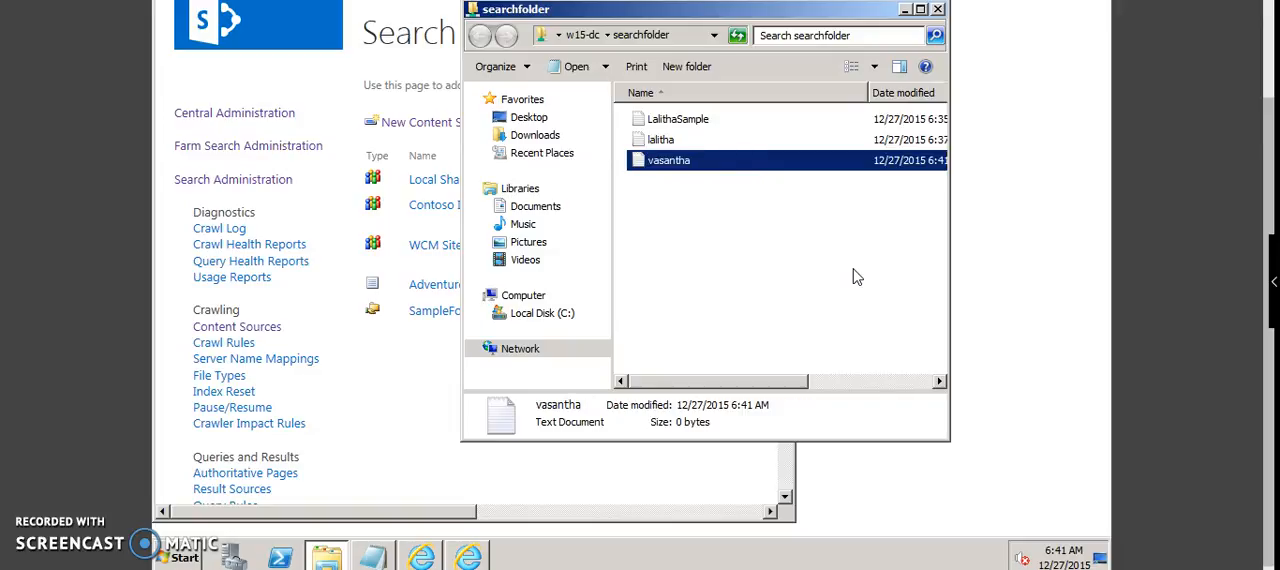
pyautogui.doubleClick(716, 162)
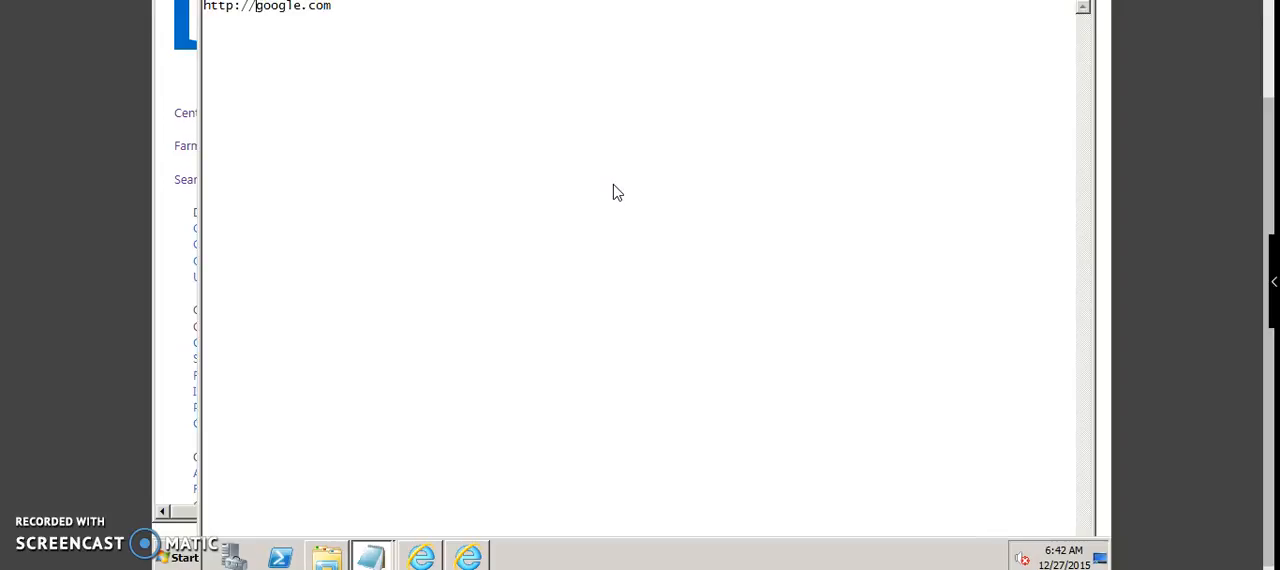
pyautogui.write('www')
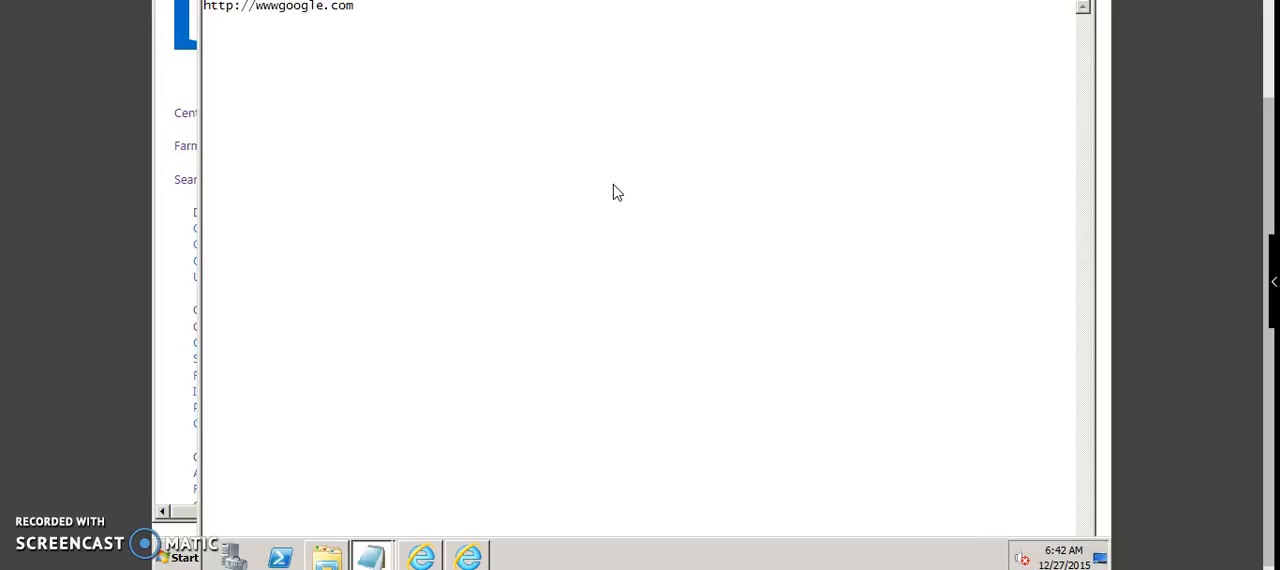
pyautogui.write('.')
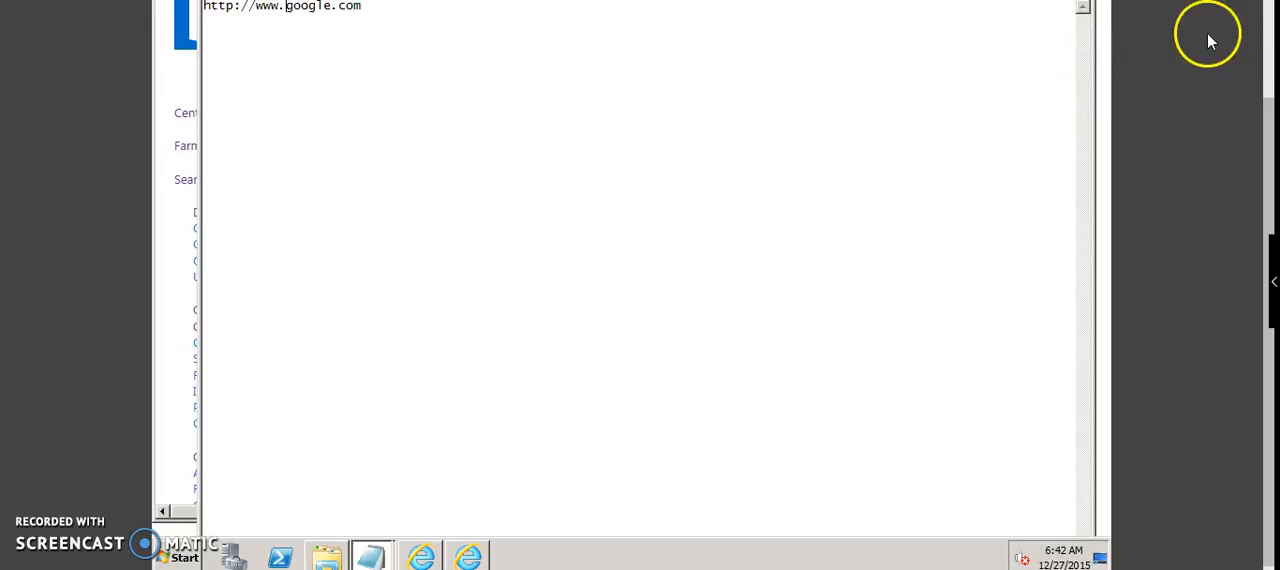
pyautogui.click(587, 138)
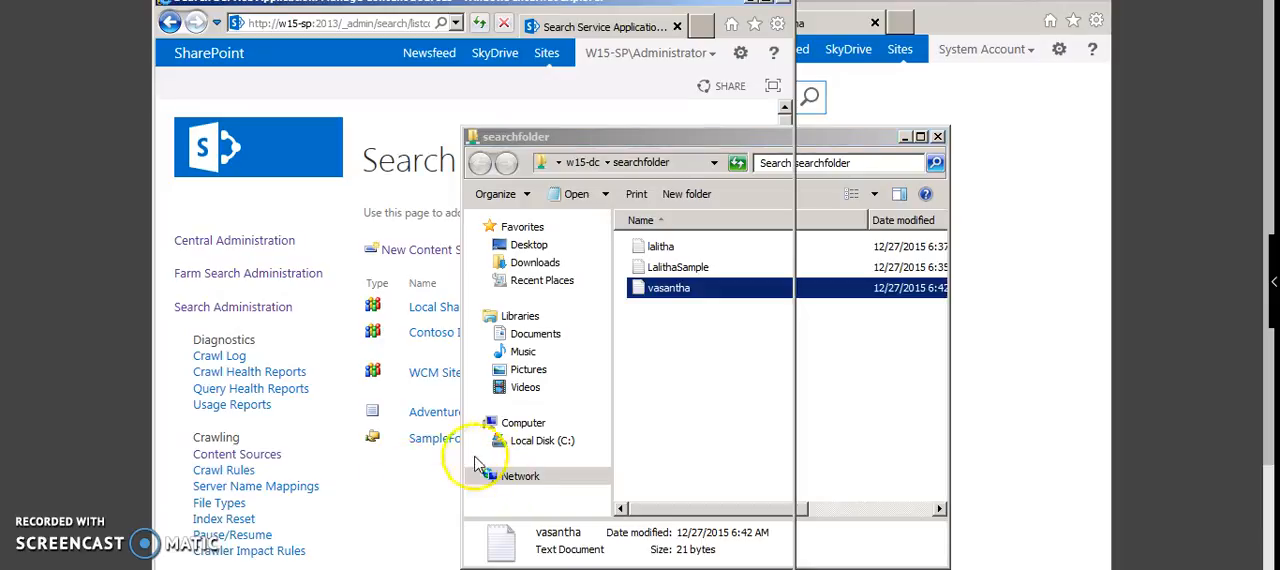
# Step: Start an incremental crawl of the SampleFolder content source and refresh the list to follow its status
pyautogui.click(456, 467)
pyautogui.moveTo(535, 440)
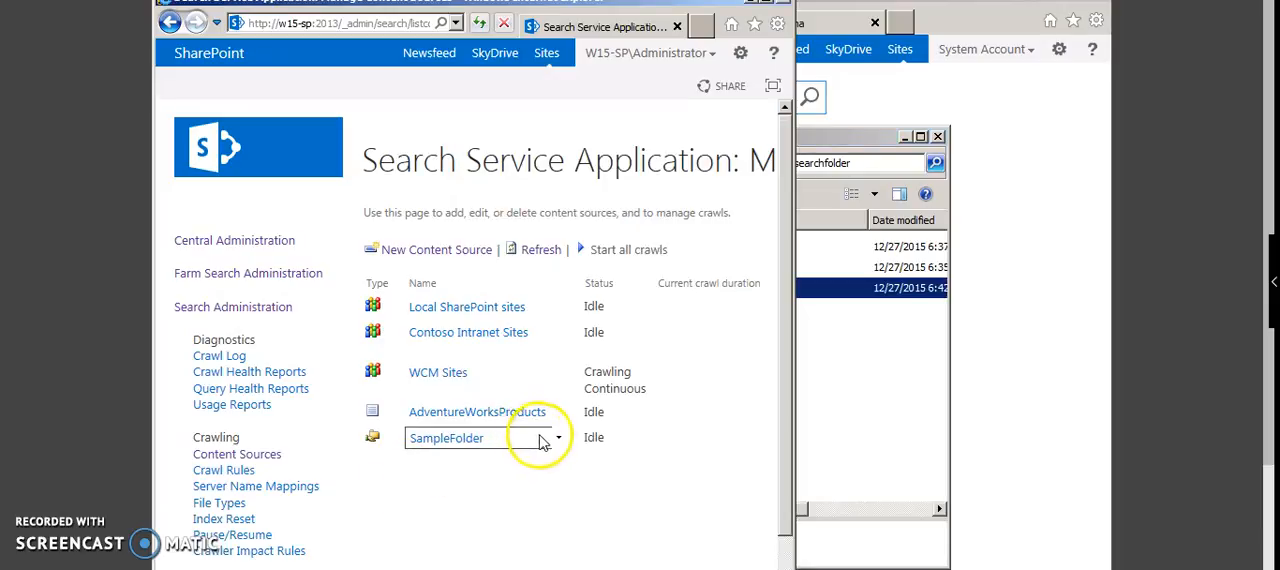
pyautogui.click(560, 442)
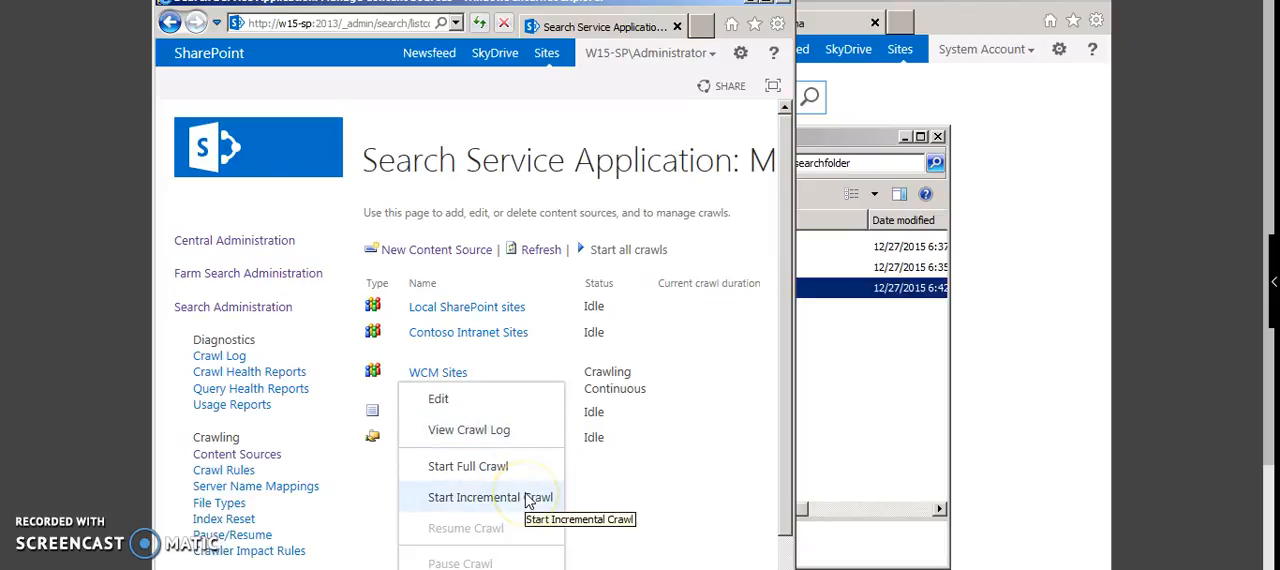
pyautogui.click(490, 497)
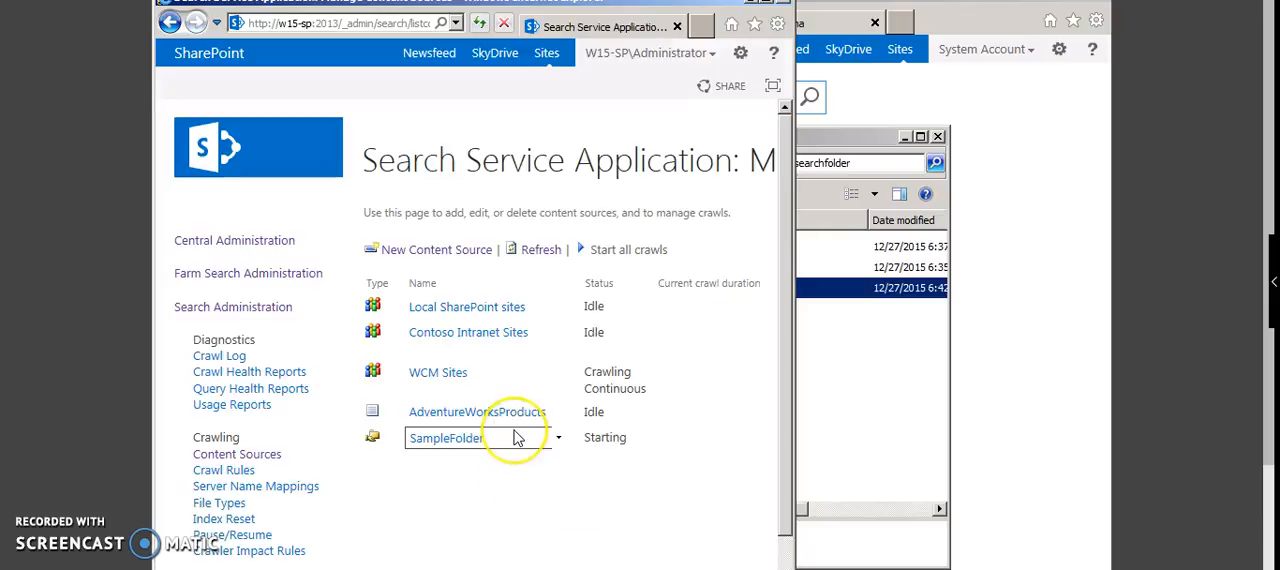
pyautogui.click(541, 250)
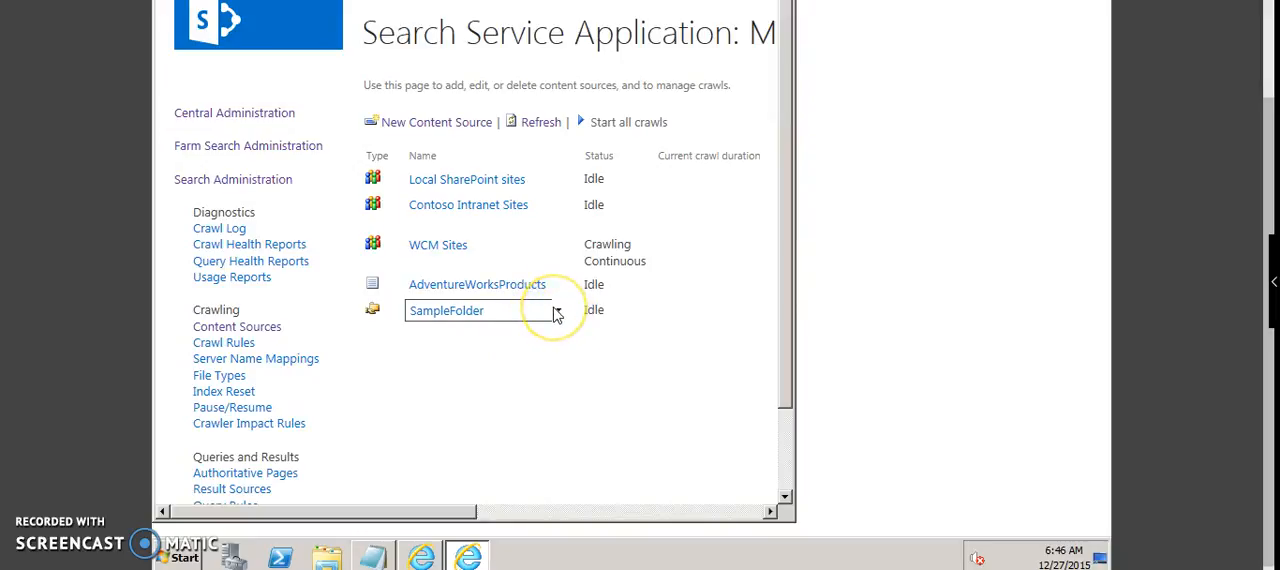
# Step: View the SampleFolder crawl log after the incremental crawl and list its successfully crawled items
pyautogui.click(557, 313)
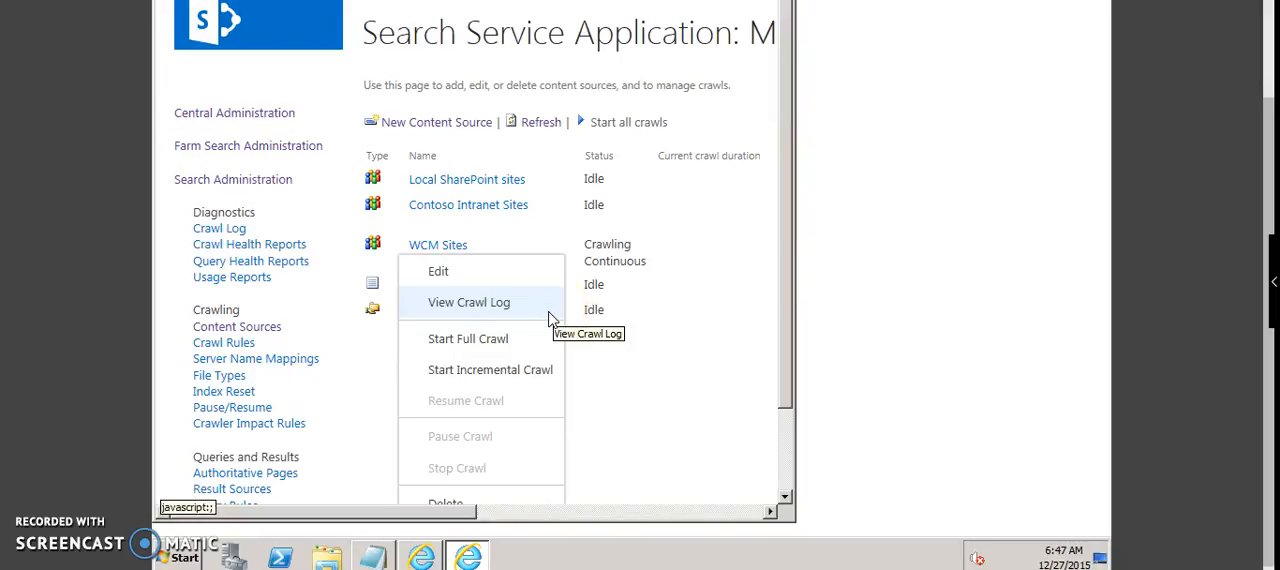
pyautogui.click(548, 318)
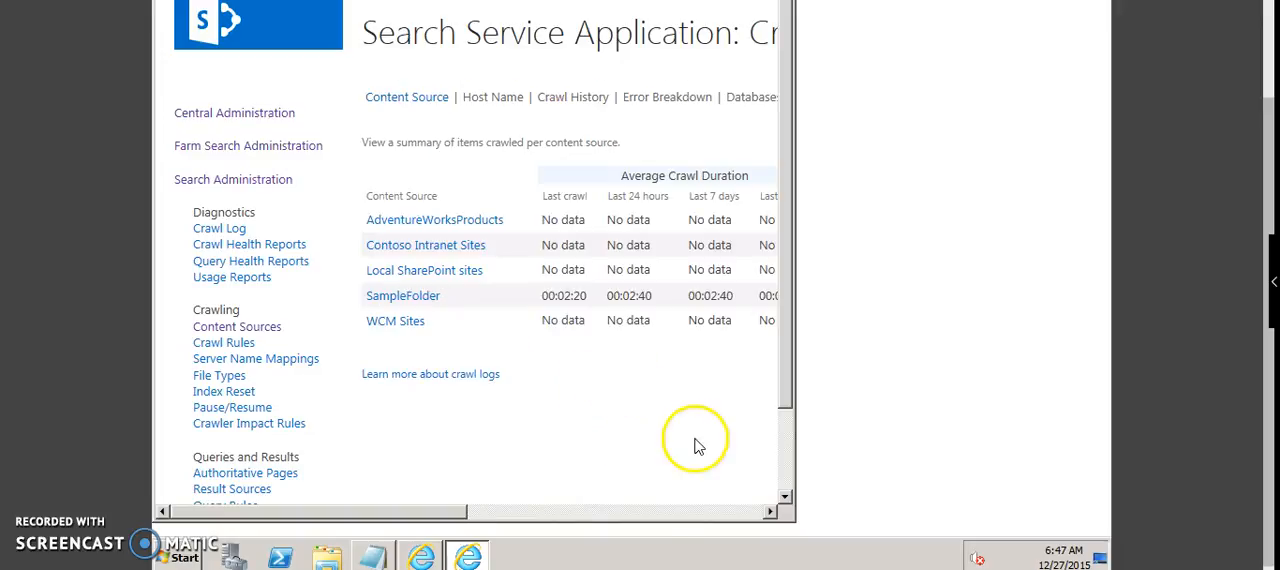
pyautogui.click(660, 515)
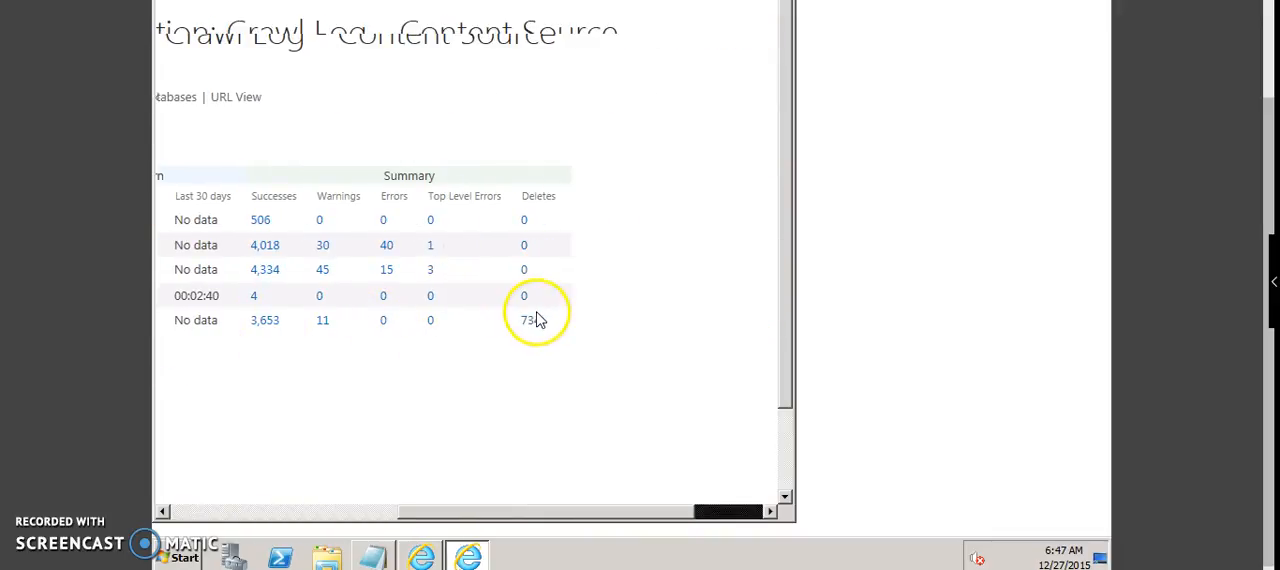
pyautogui.click(254, 301)
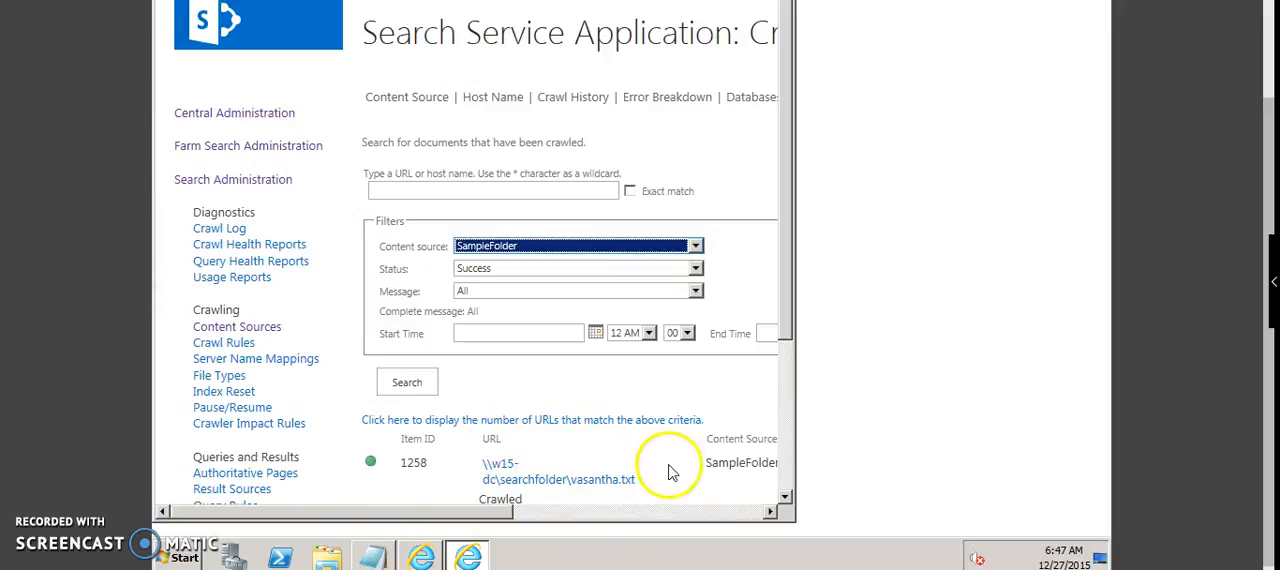
pyautogui.click(787, 480)
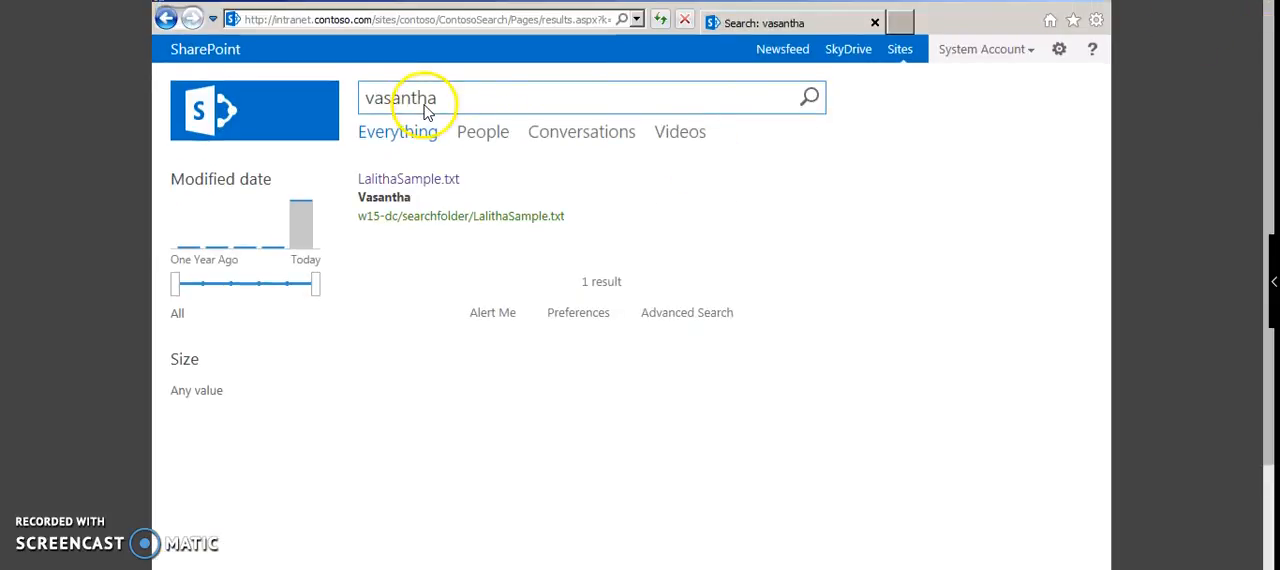
# Step: Replace the intranet search query with the first name used for the second text document and inspect the matching file's preview
pyautogui.doubleClick(425, 110)
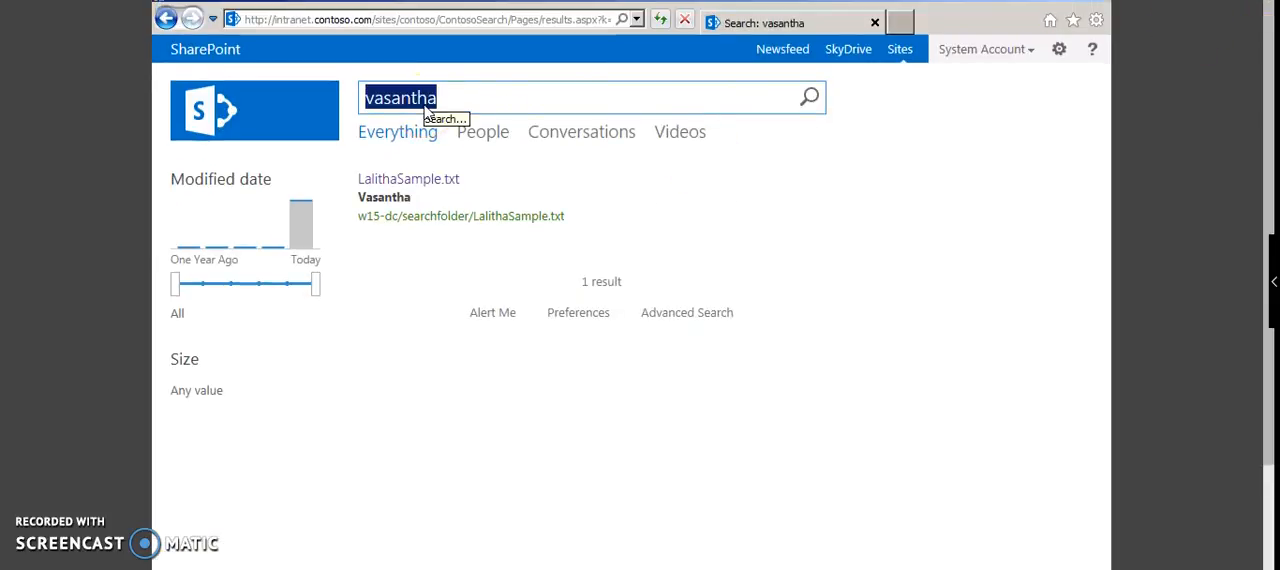
pyautogui.press('BackSpace')
pyautogui.write('lalitha')
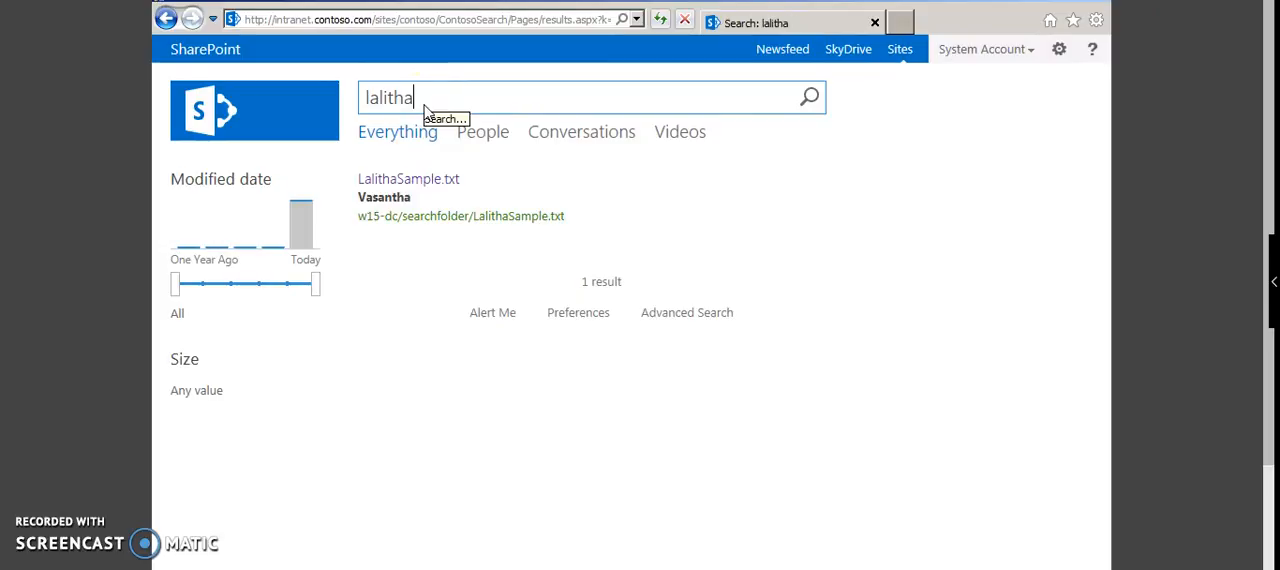
pyautogui.click(392, 180)
pyautogui.moveTo(393, 181)
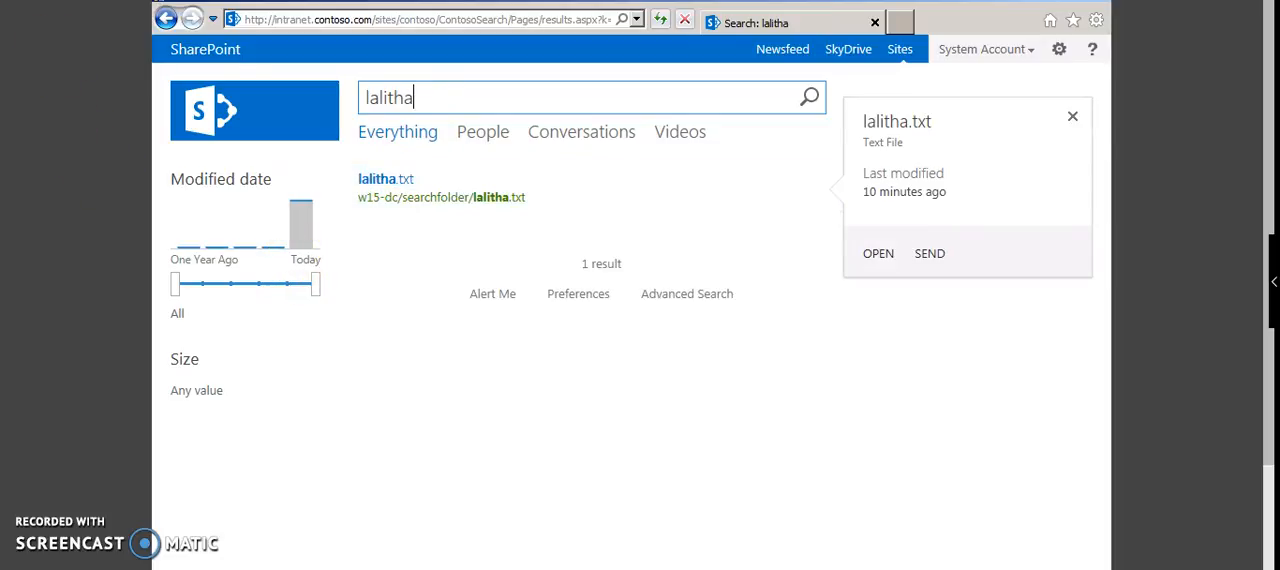
pyautogui.press('BackSpace')
pyautogui.press('BackSpace')
pyautogui.press('BackSpace')
pyautogui.press('BackSpace')
pyautogui.press('BackSpace')
pyautogui.press('BackSpace')
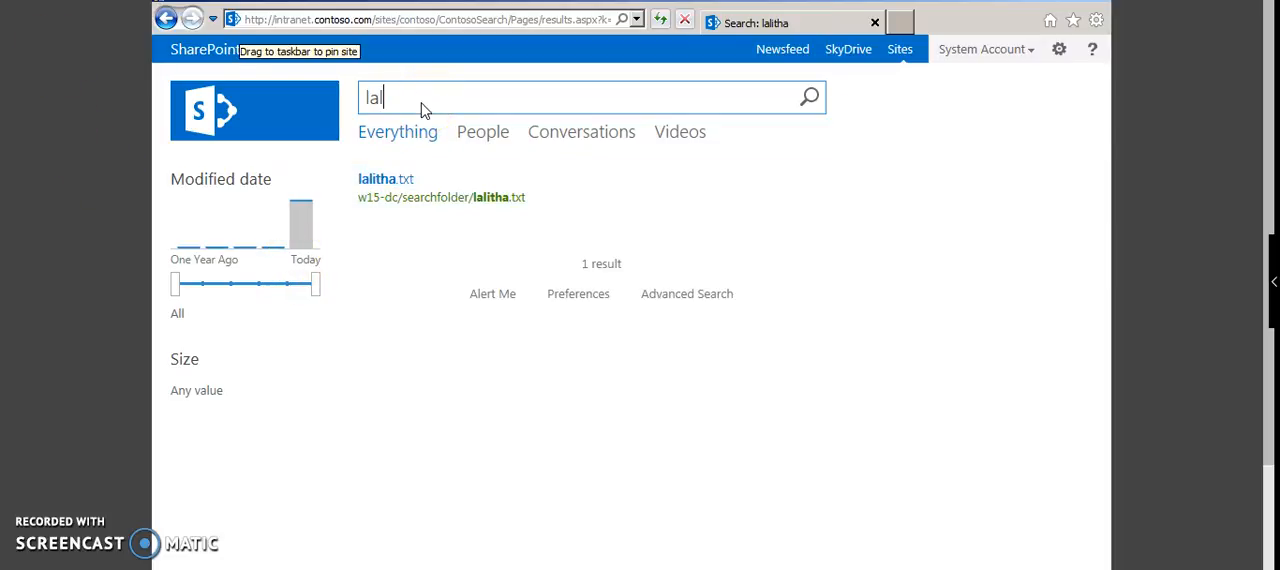
pyautogui.write('http://www.google.com')
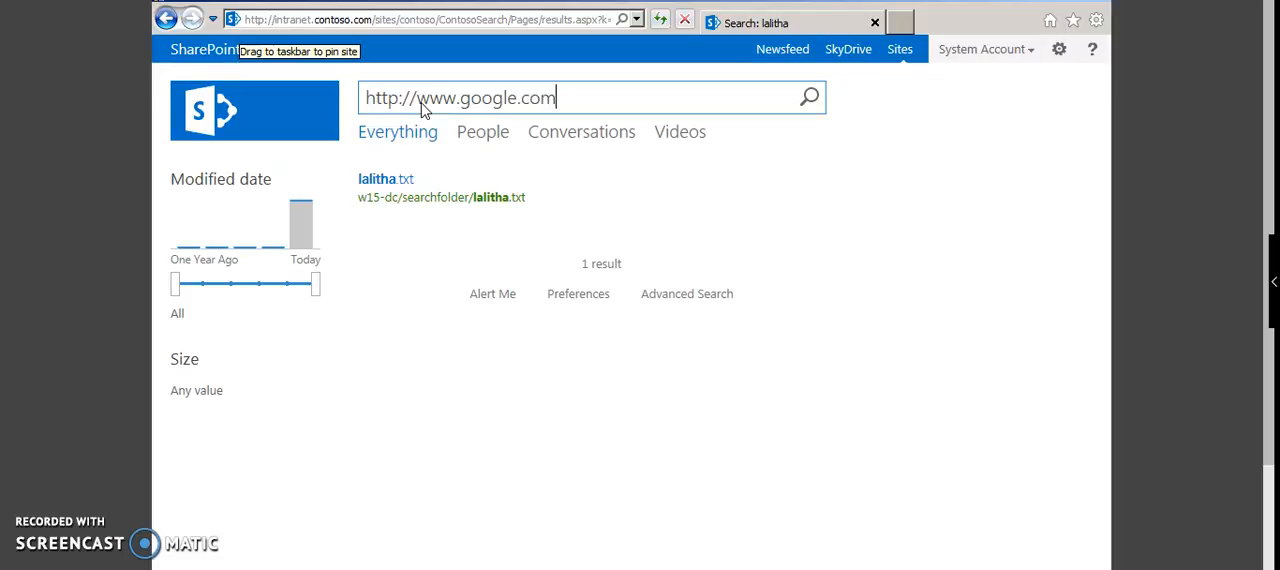
pyautogui.press('Return')
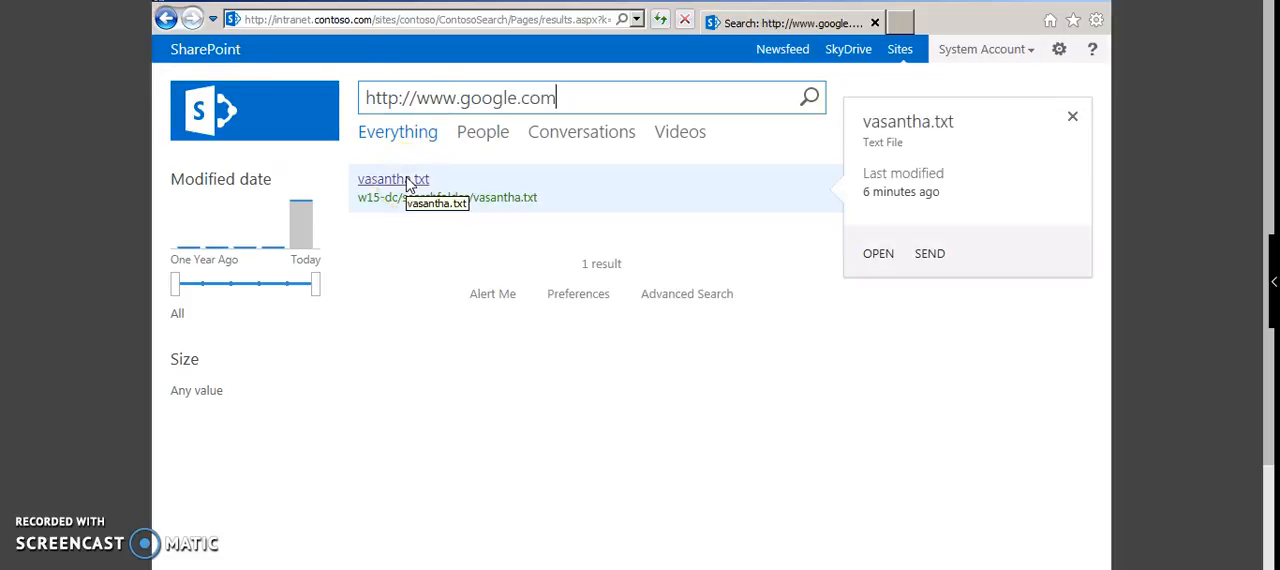
# Step: Try to open the text file found by its content from the search result and from its preview
pyautogui.click(406, 185)
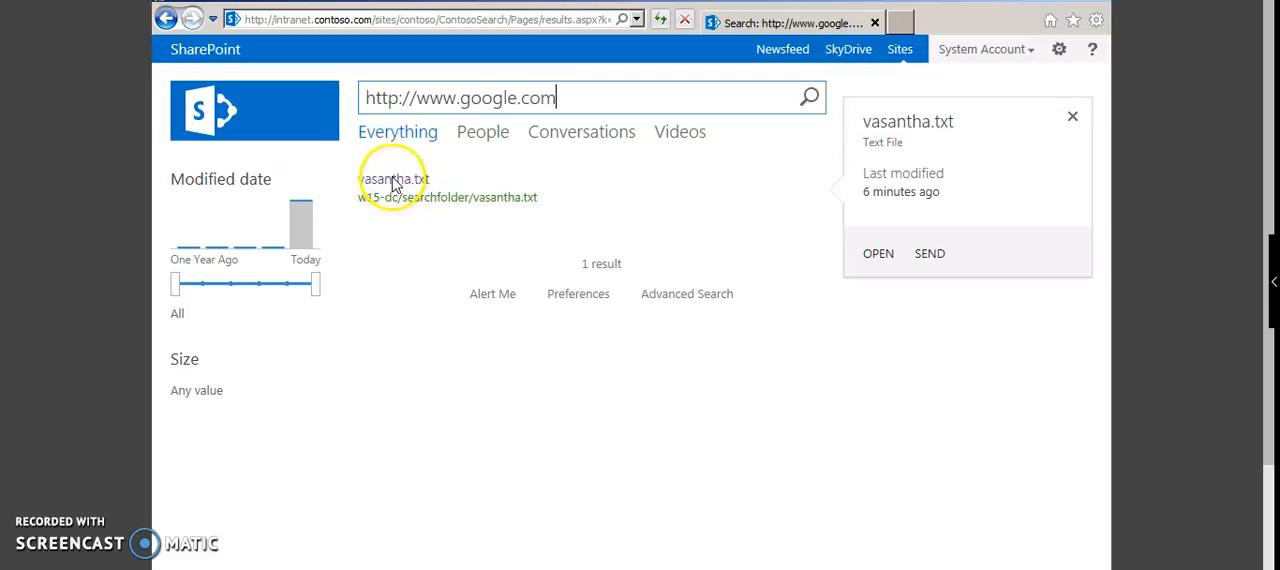
pyautogui.click(393, 178)
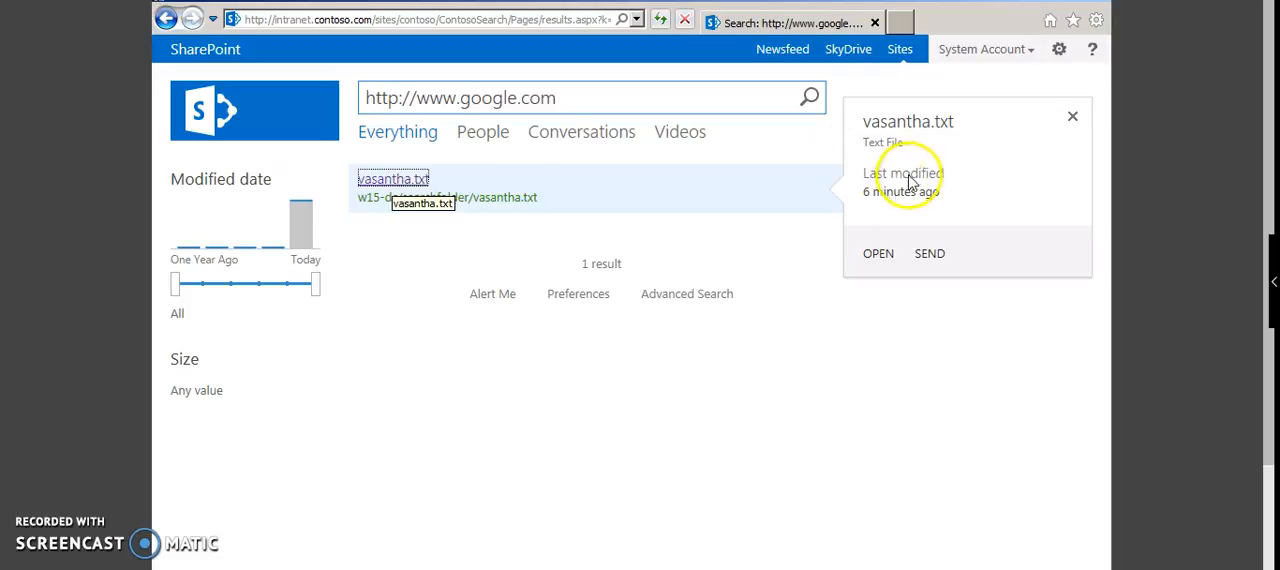
pyautogui.click(880, 256)
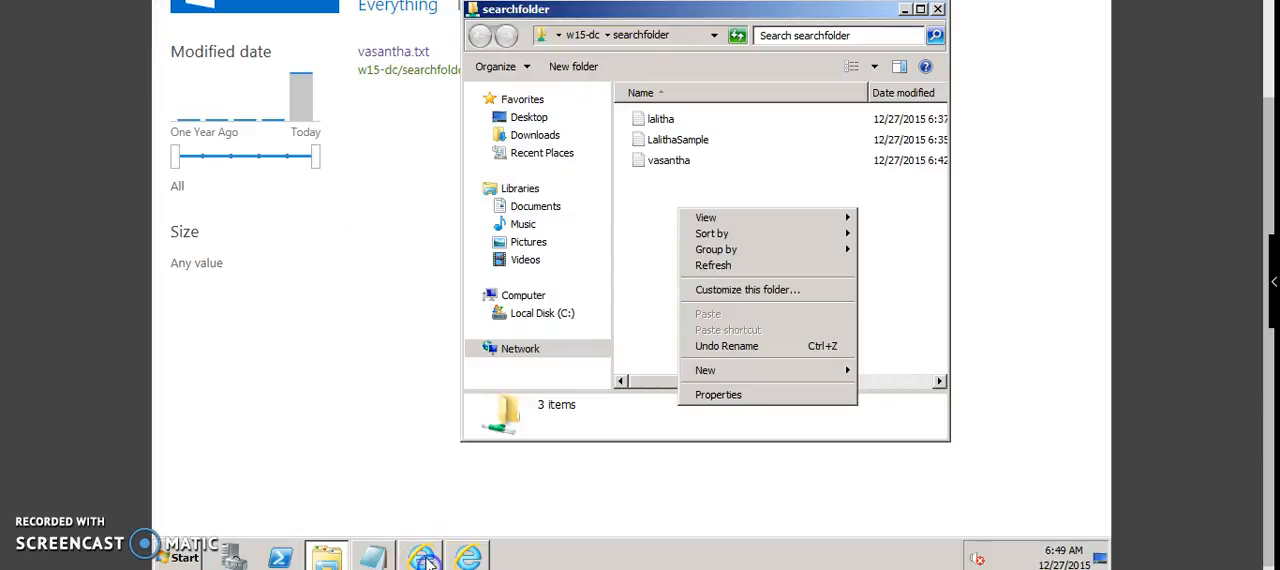
# Step: Switch to the Search Service Application's content sources list and show the available actions for SampleFolder
pyautogui.click(424, 558)
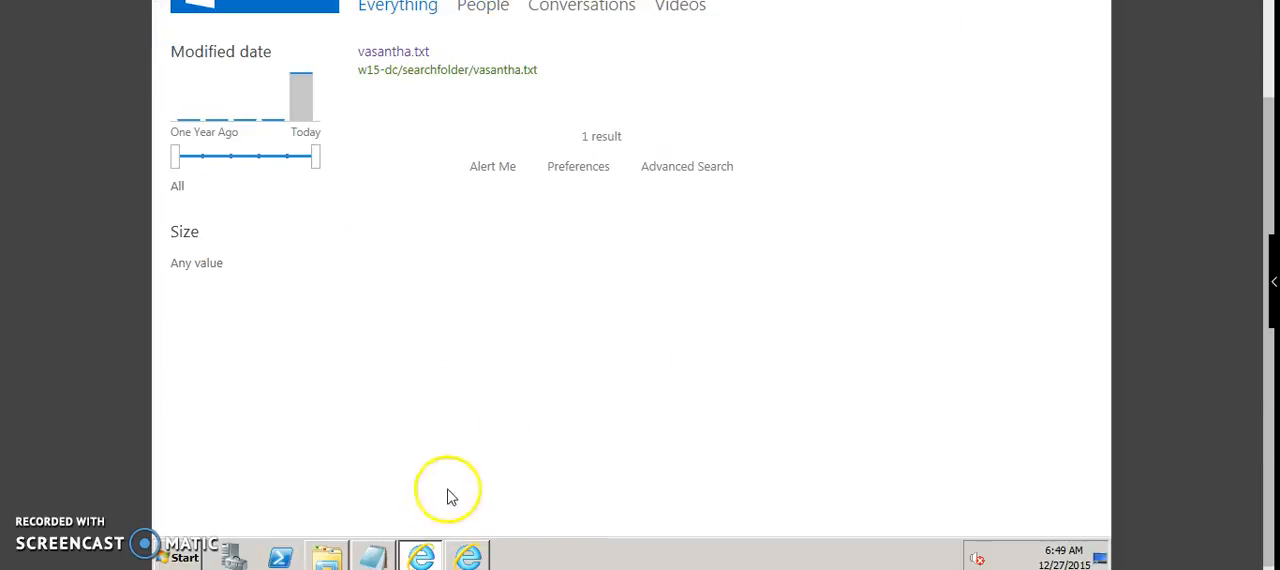
pyautogui.click(472, 550)
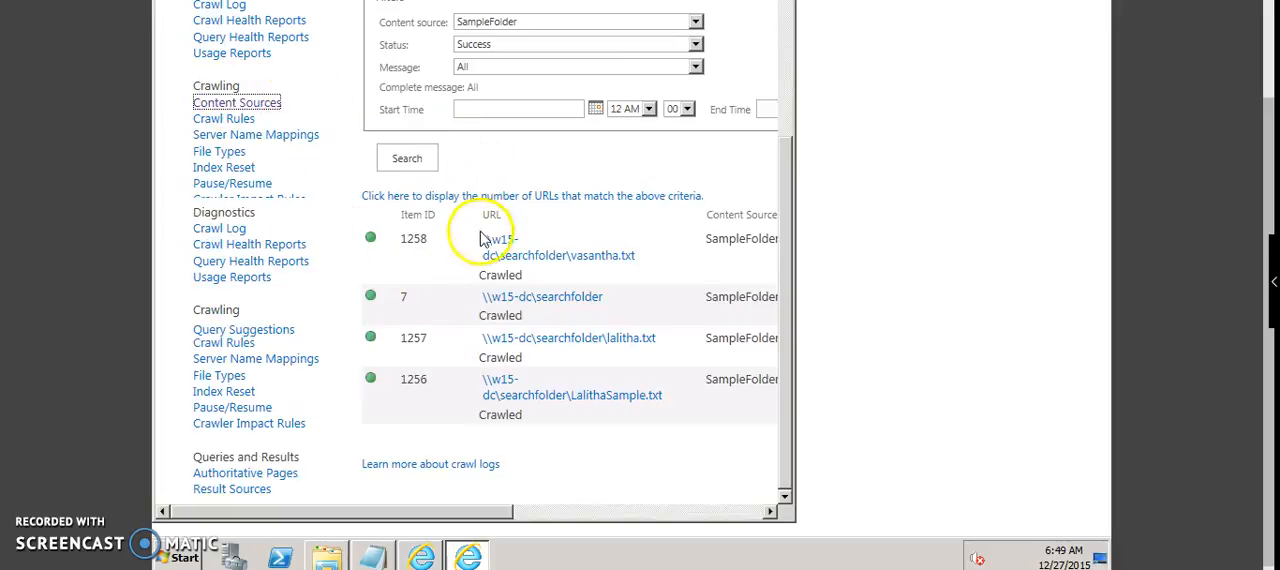
pyautogui.moveTo(524, 316)
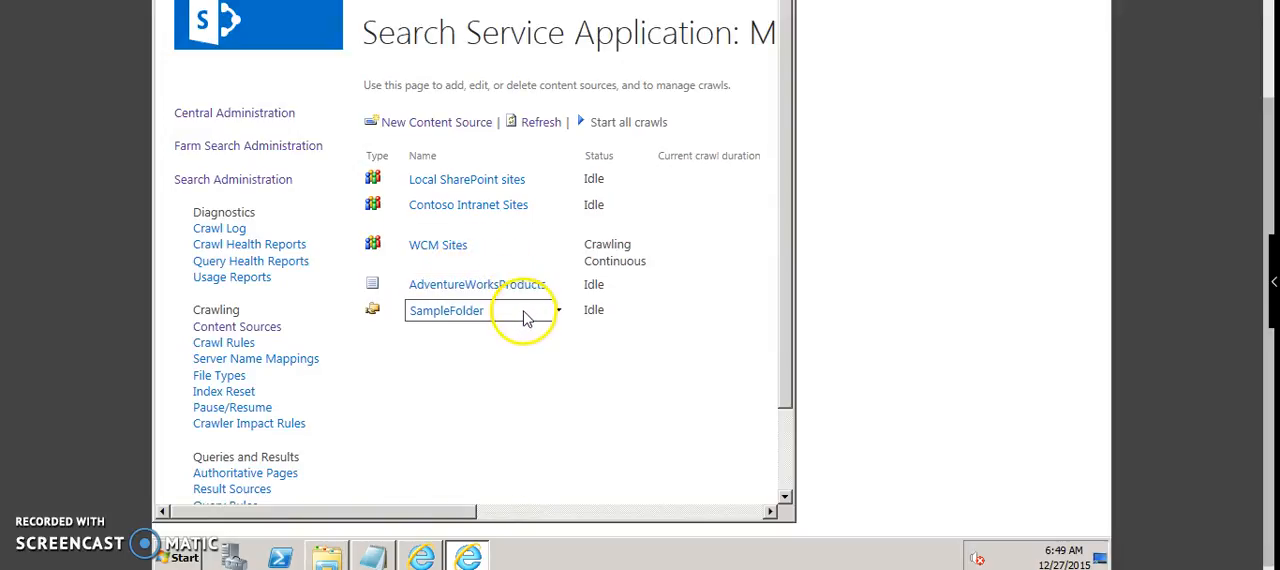
pyautogui.click(560, 320)
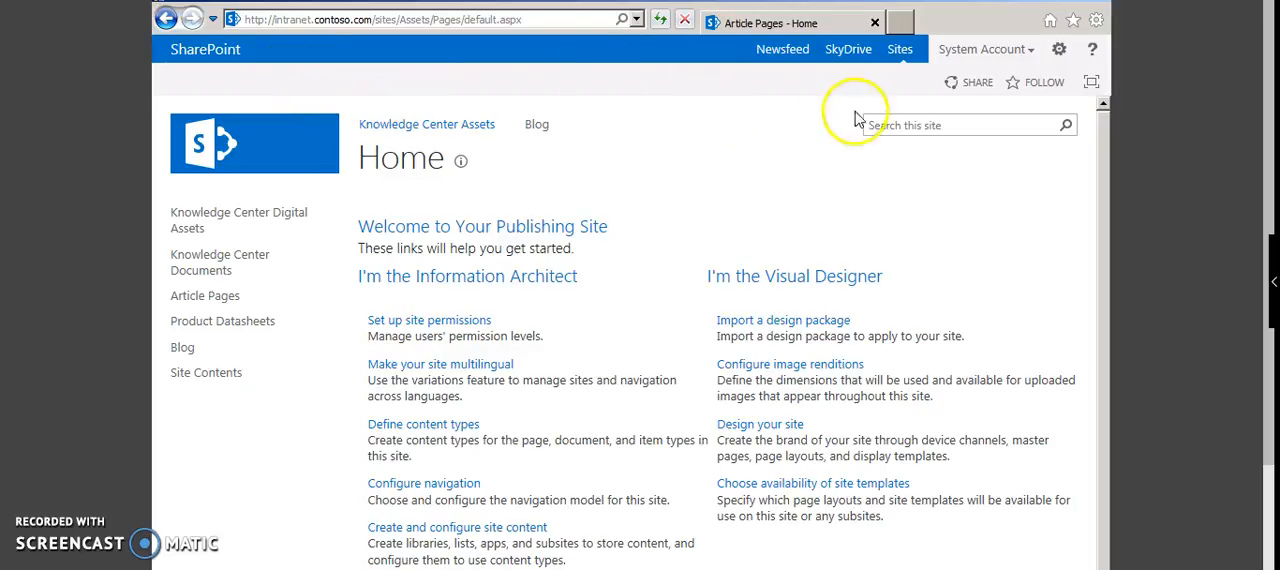
# Step: Search the Knowledge Center Assets site for the first name used for the second text document
pyautogui.click(884, 130)
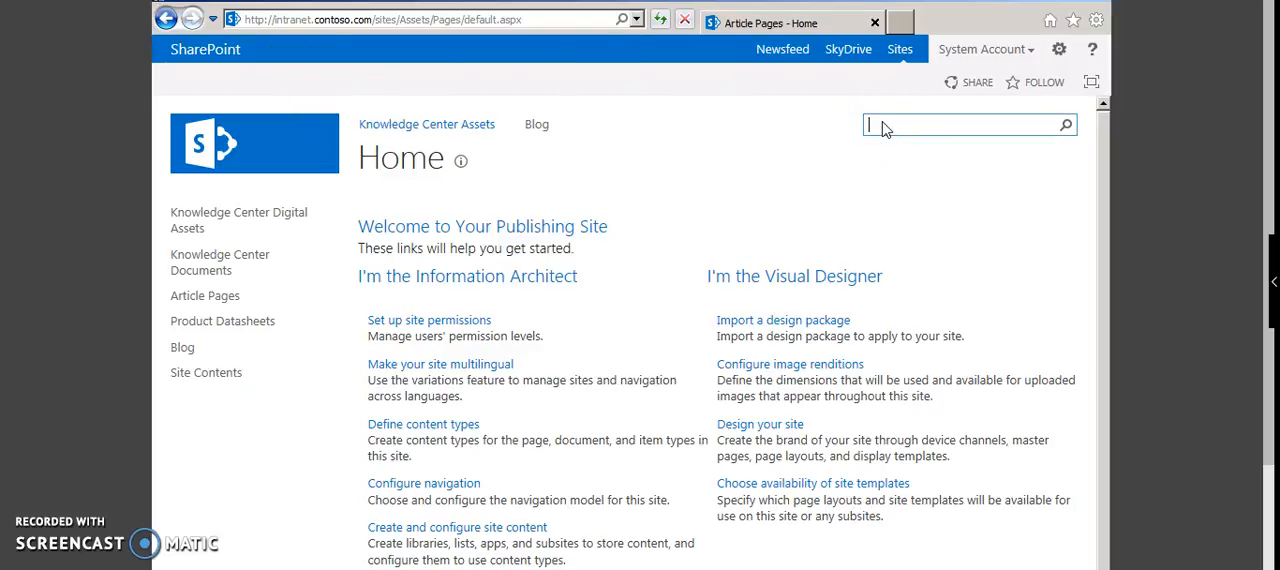
pyautogui.write('lalitha')
pyautogui.press('Return')
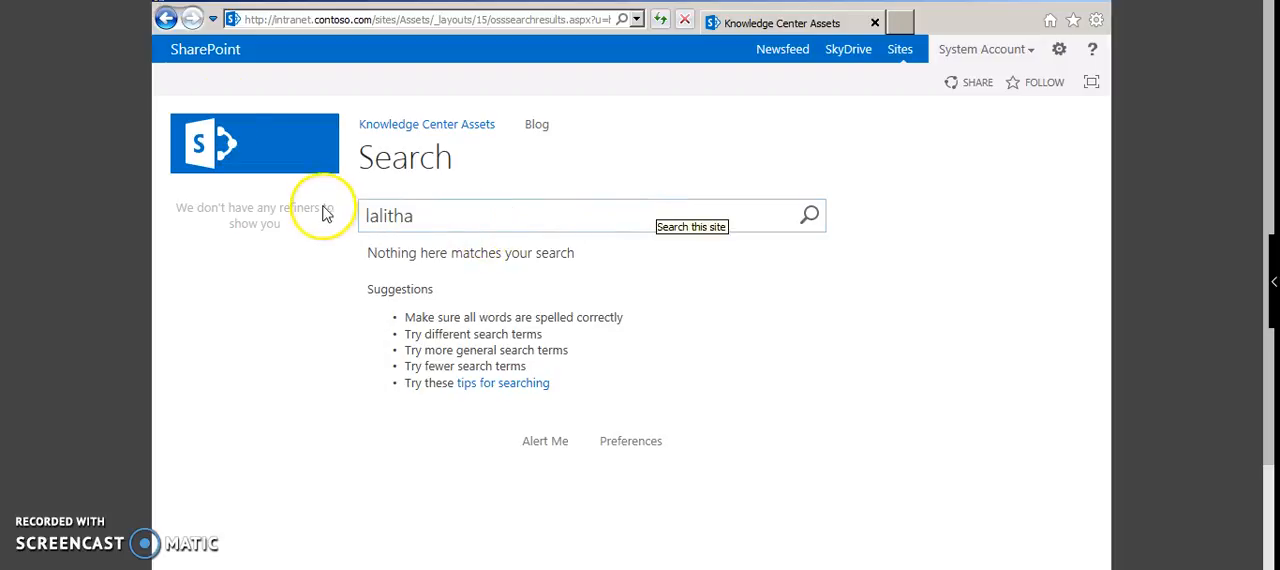
# Step: Open the Knowledge Center Documents library and upload the sample text document from the shared searchfolder
pyautogui.click(188, 168)
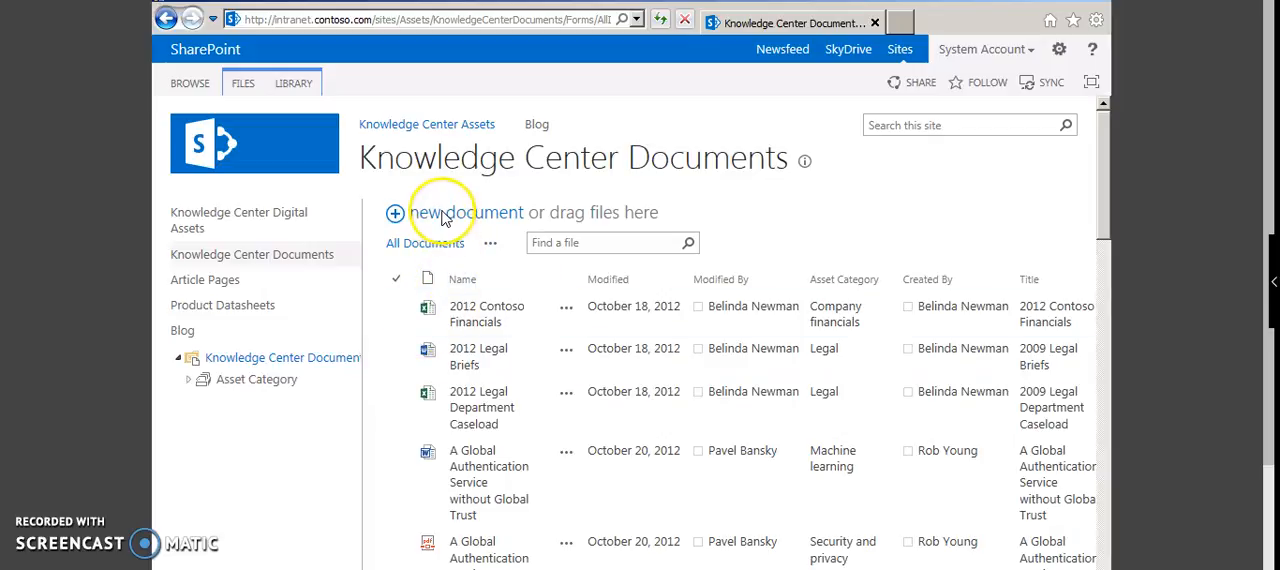
pyautogui.click(446, 216)
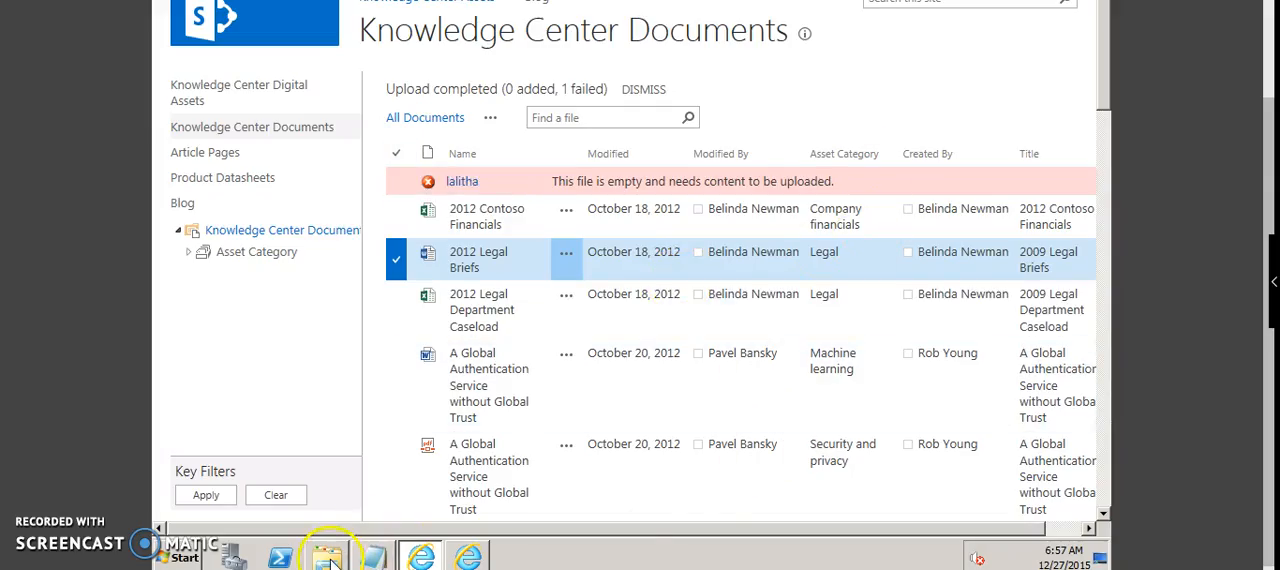
pyautogui.hotkey('alt', 'Tab')
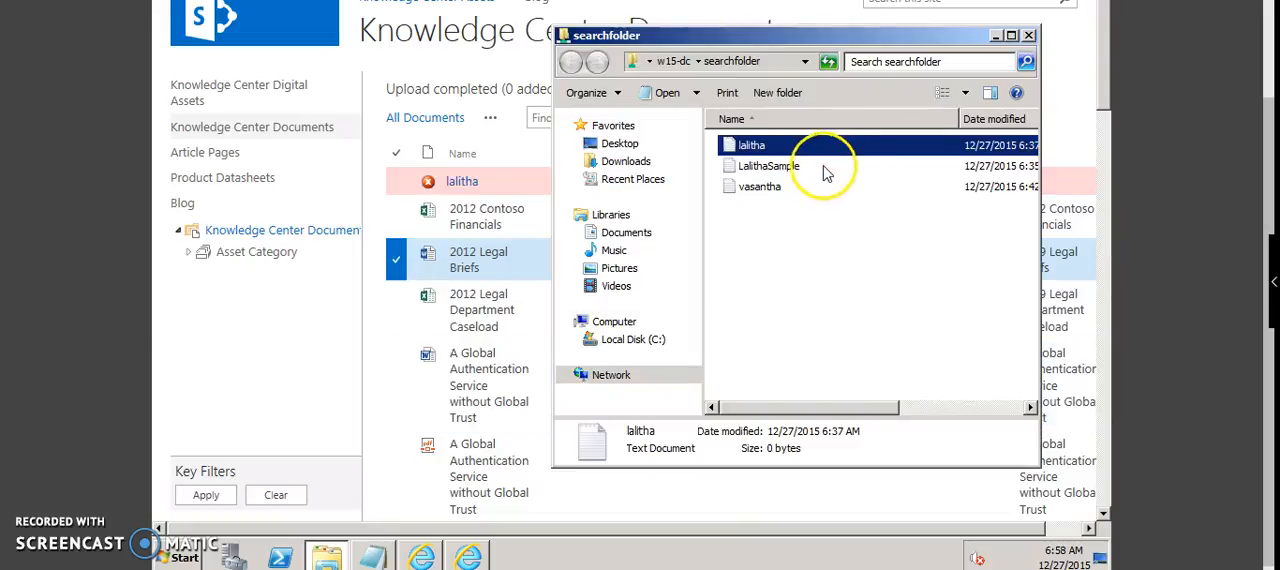
pyautogui.moveTo(731, 170); pyautogui.dragTo(512, 200)
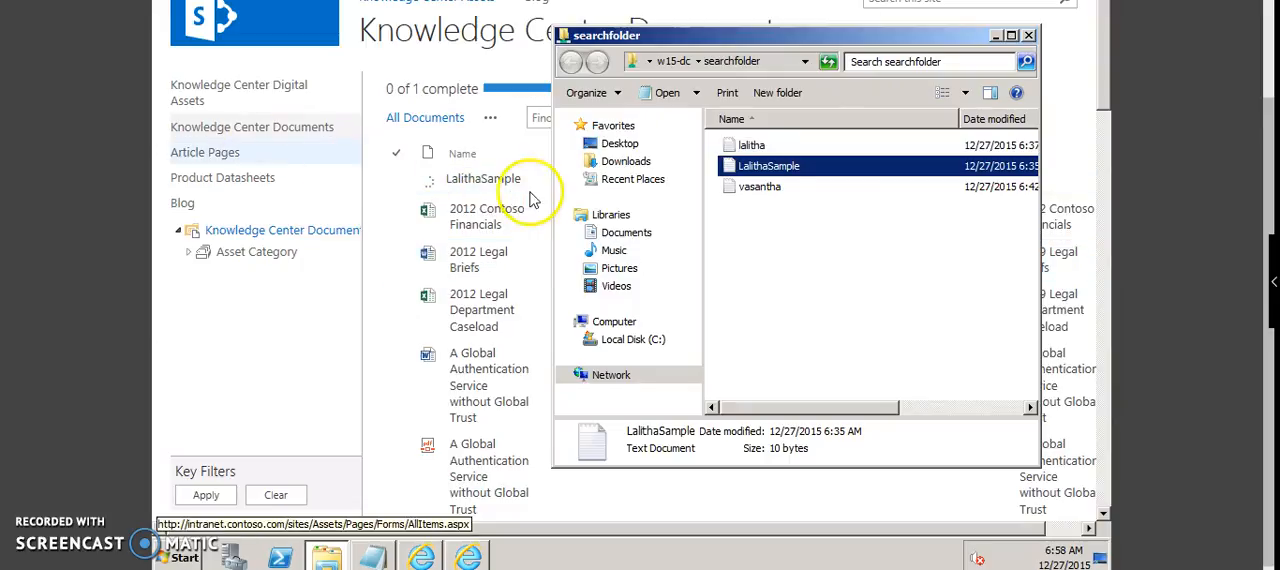
# Step: Check the content of the last text document in searchfolder, close it, and upload it to Knowledge Center Documents
pyautogui.doubleClick(735, 190)
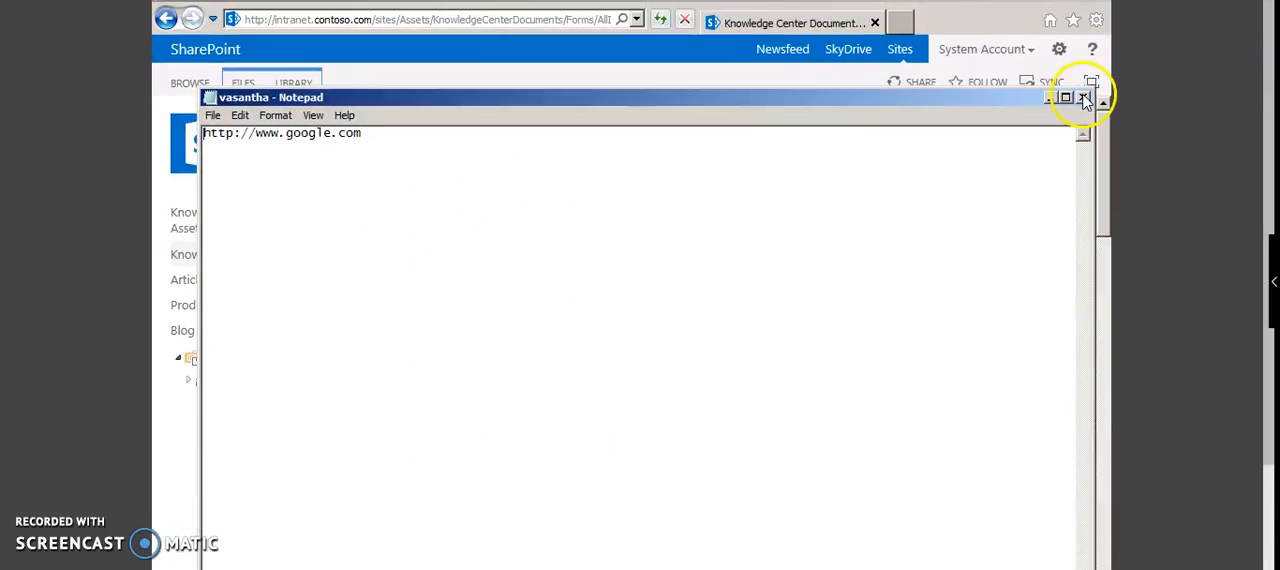
pyautogui.click(1084, 98)
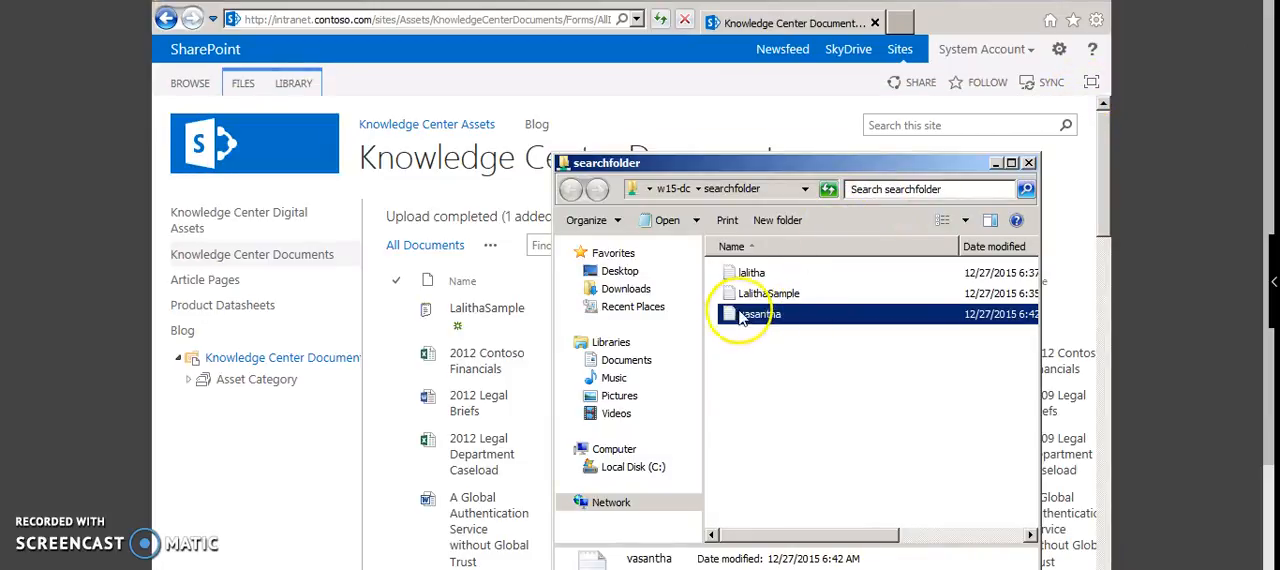
pyautogui.moveTo(735, 318); pyautogui.dragTo(528, 337)
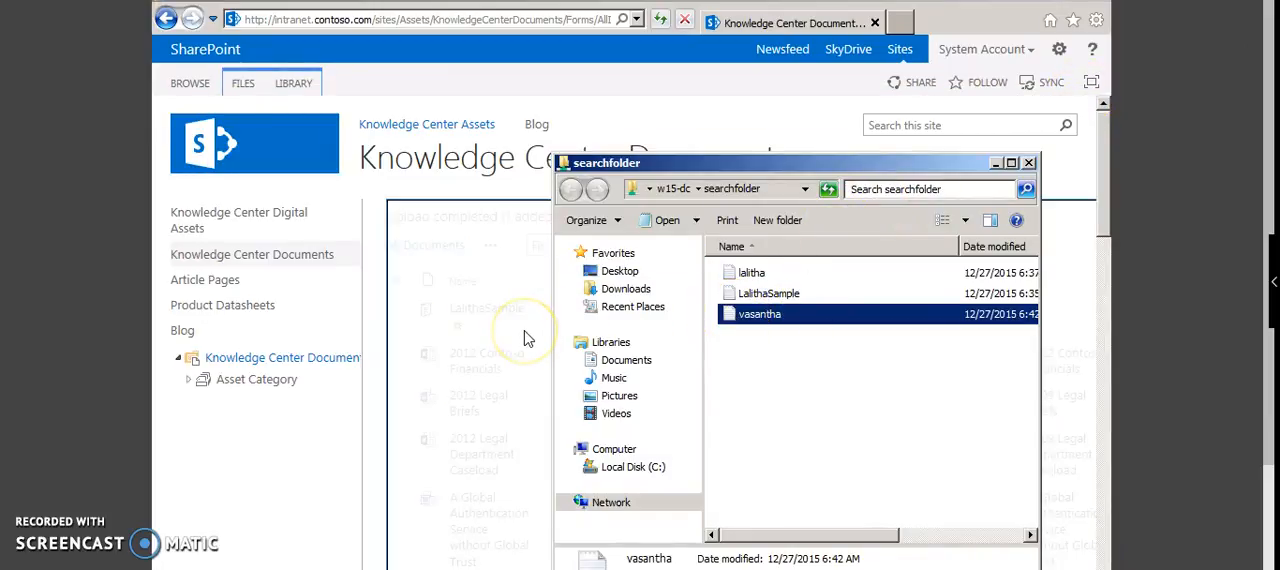